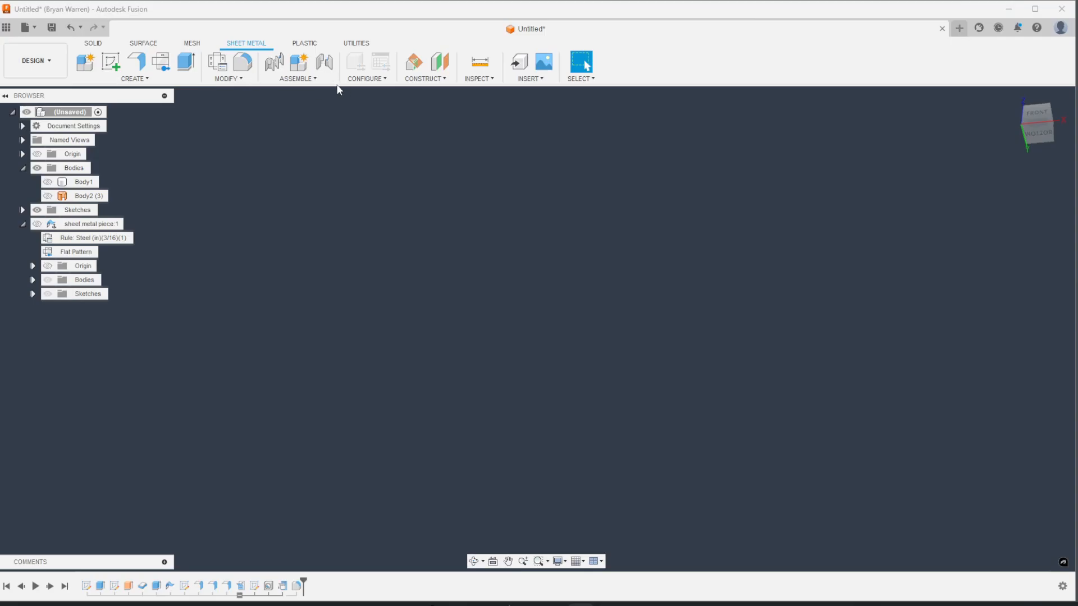
Create a new internal sheet metal component named "Sheet Metal Part".
{"action": "left_click", "coordinate": [297, 78]}
{"action": "left_click", "coordinate": [312, 90]}
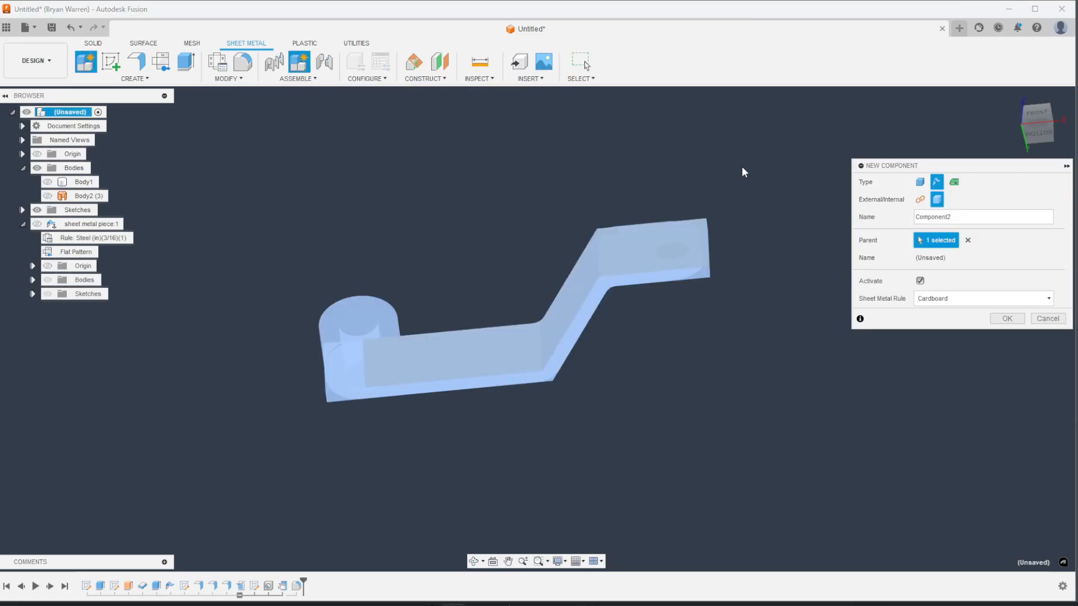
{"action": "double_click", "coordinate": [978, 215]}
{"action": "type", "text": "Sheet Metal Part"}
{"action": "key", "text": "Return"}
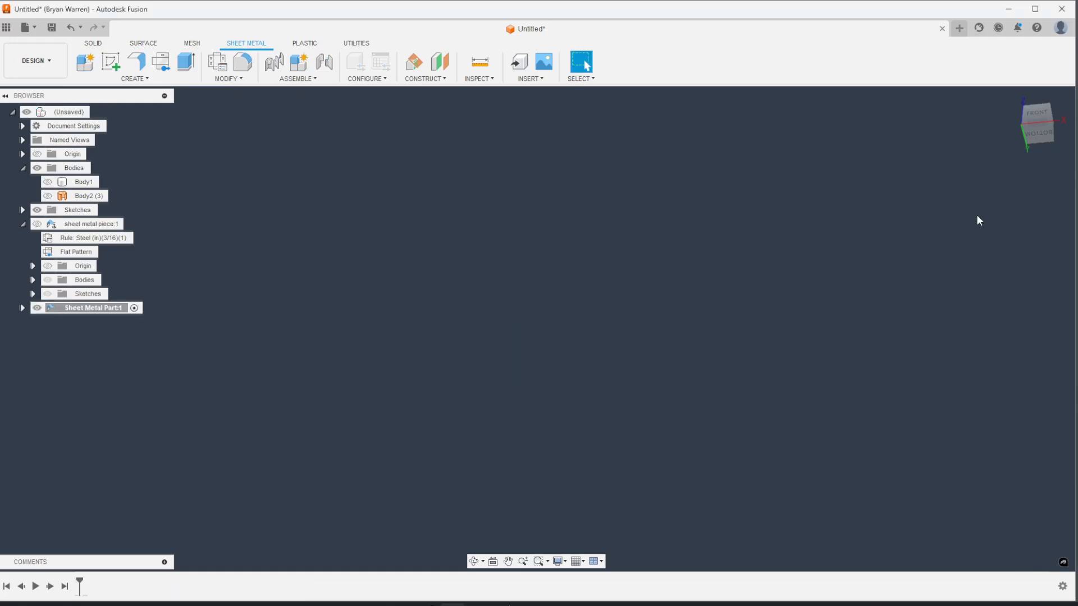
Switch the Sheet Metal Part component's sheet metal rule to Steel (in)(3/16)(1).
{"action": "left_click", "coordinate": [23, 308]}
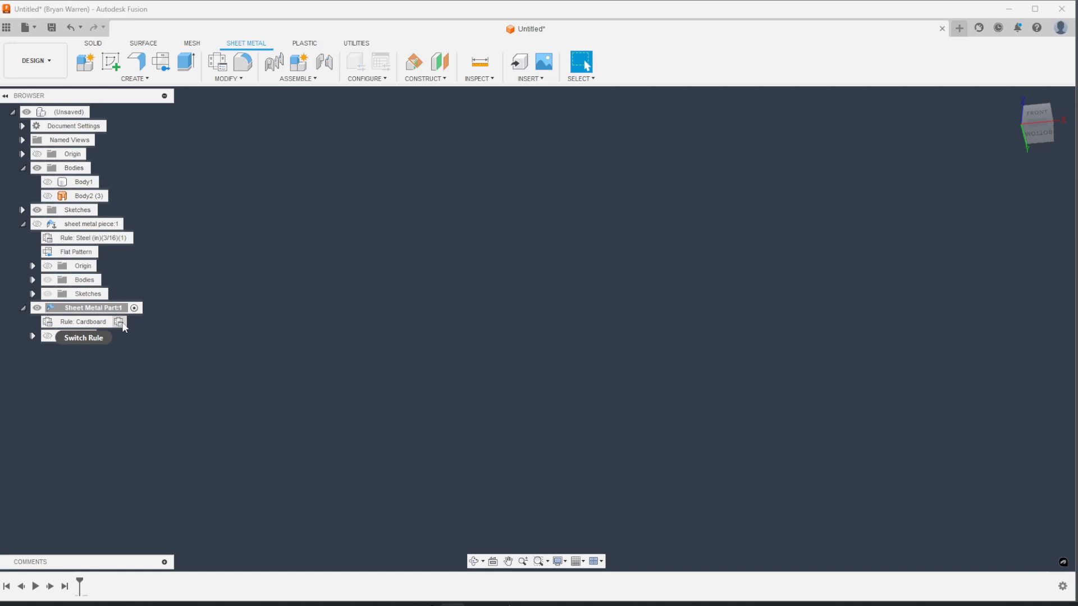
{"action": "left_click", "coordinate": [117, 323]}
{"action": "left_click", "coordinate": [926, 201]}
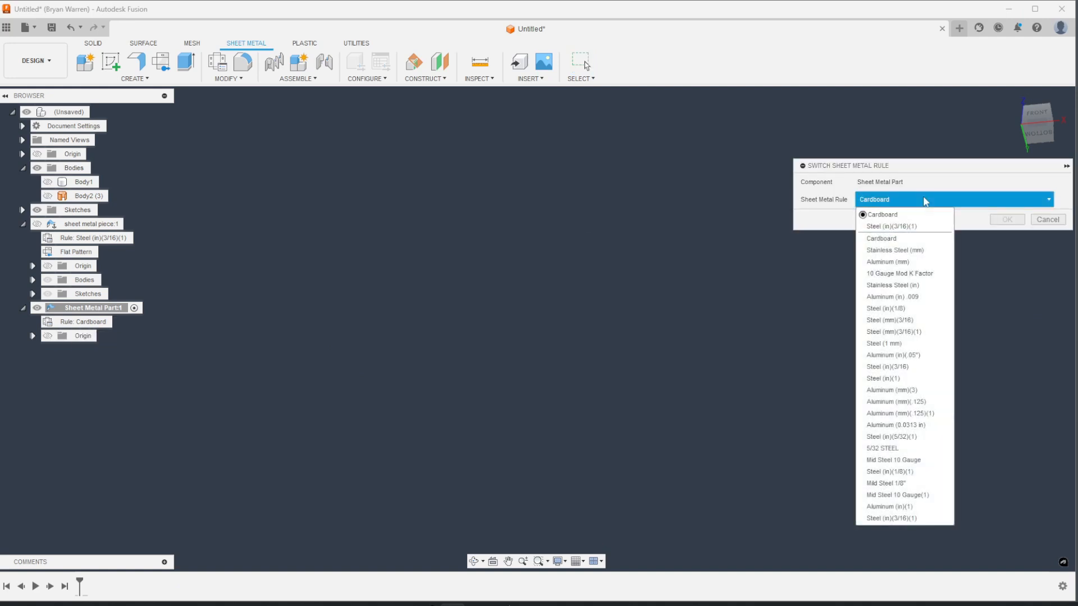
{"action": "left_click", "coordinate": [918, 518]}
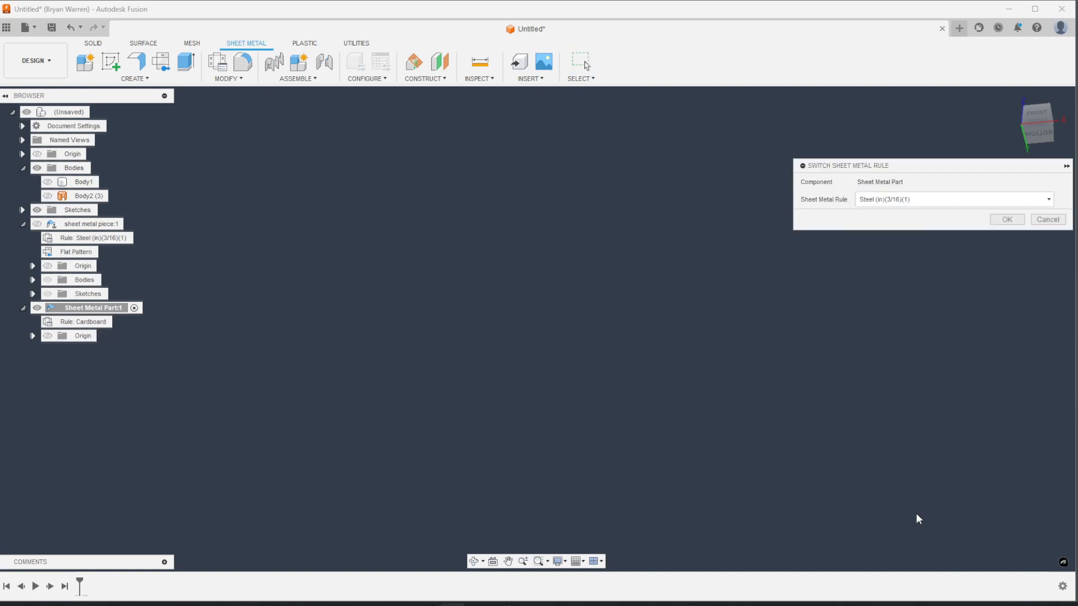
{"action": "left_click", "coordinate": [1008, 220]}
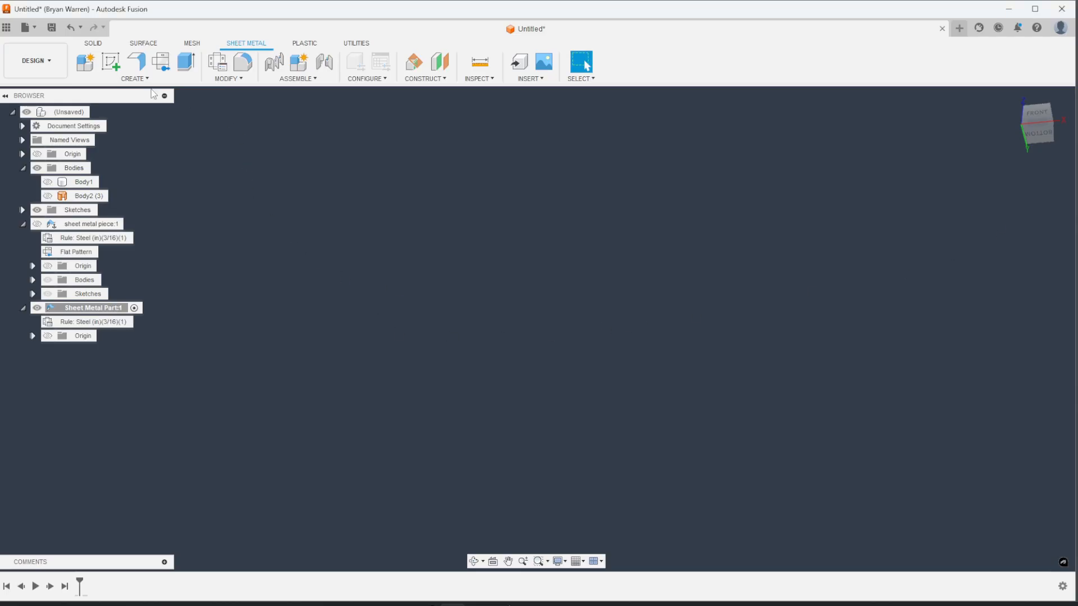
Start a sketch on the front origin plane of the new component and show Body1 as reference.
{"action": "left_click", "coordinate": [110, 62]}
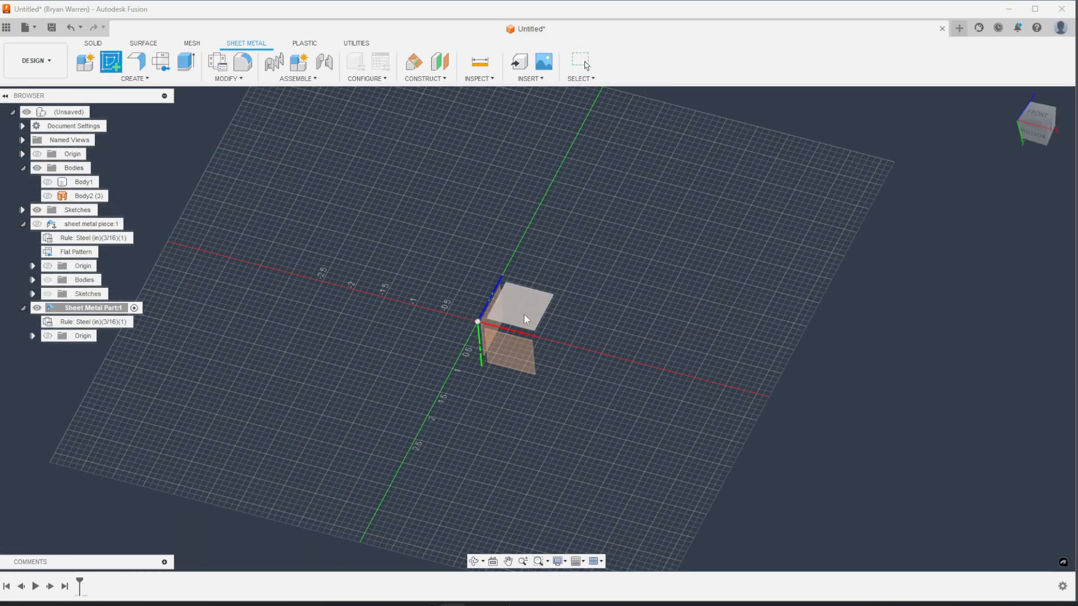
{"action": "left_click", "coordinate": [524, 314]}
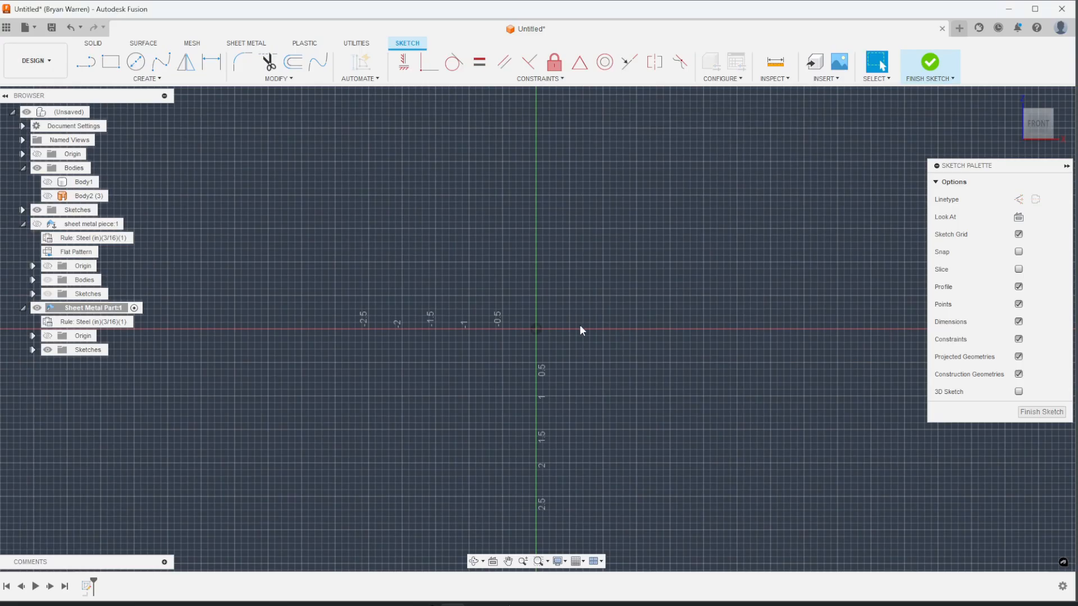
{"action": "left_click", "coordinate": [48, 182]}
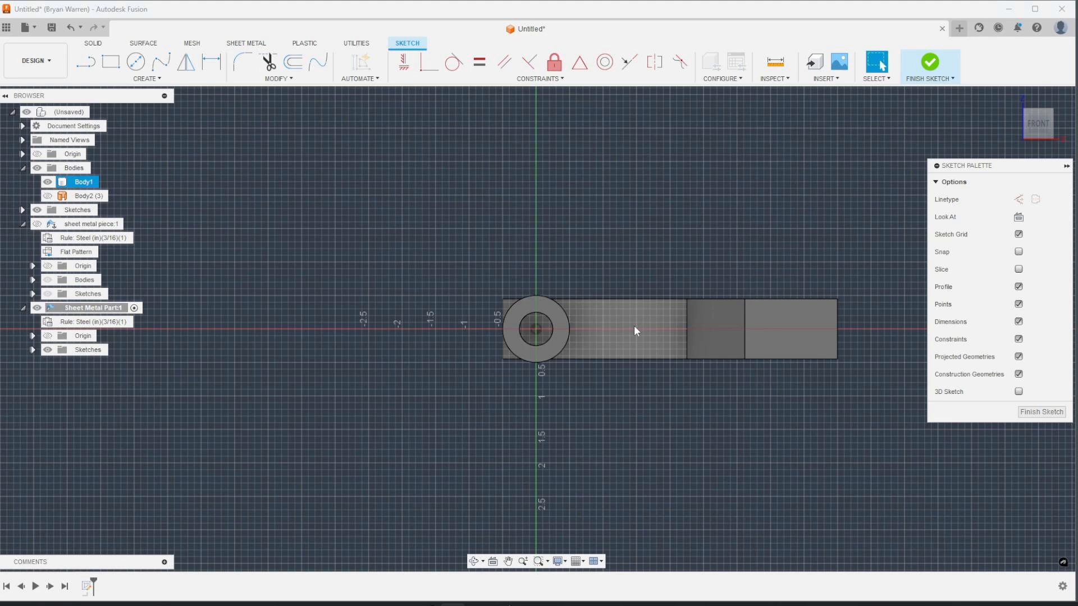
Project Body1's flat base face and its two end corner points beside the round boss into the sketch.
{"action": "key", "text": "p"}
{"action": "left_click", "coordinate": [635, 336]}
{"action": "left_click", "coordinate": [503, 299]}
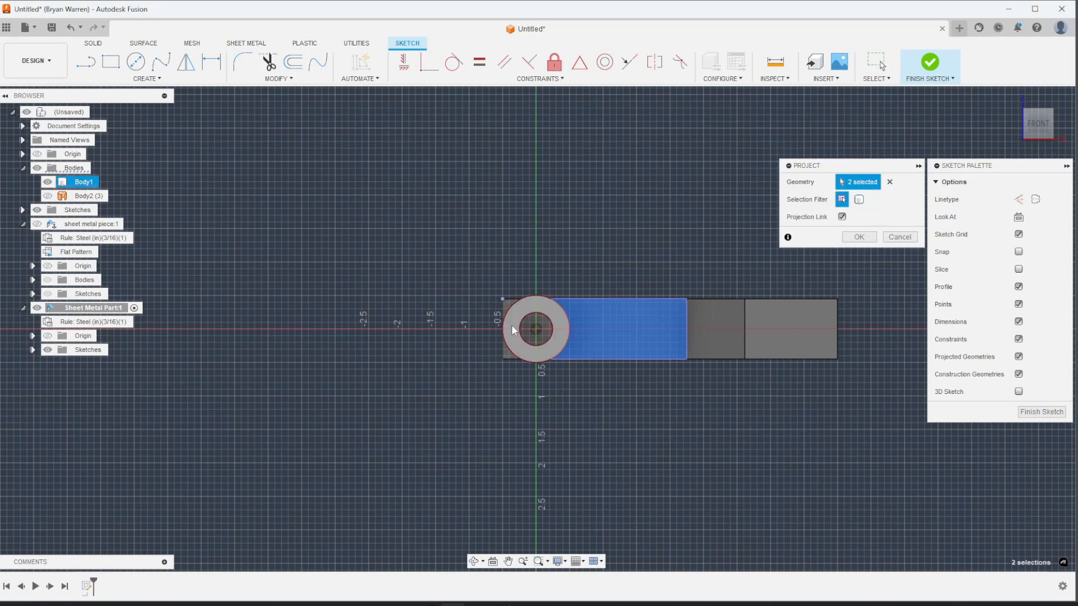
{"action": "left_click", "coordinate": [502, 359]}
{"action": "left_click", "coordinate": [859, 240]}
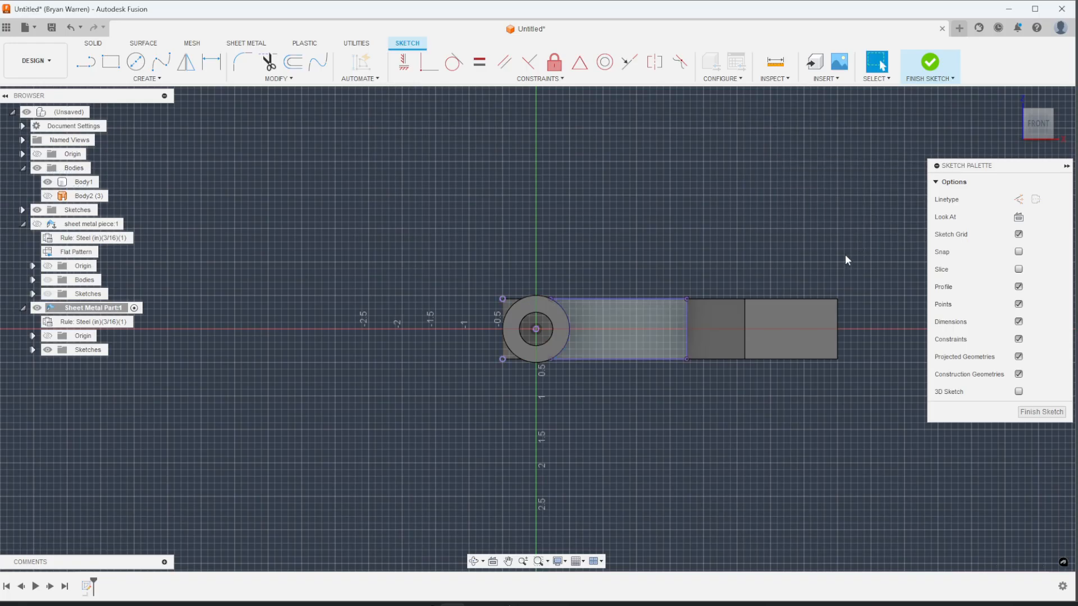
Hide Body1 and sketch a rectangle between the projected corners, covering the full length of the bracket base.
{"action": "middle_click_drag", "start_coordinate": [735, 298], "coordinate": [652, 277]}
{"action": "scroll", "coordinate": [652, 277], "scroll_direction": "up", "scroll_amount": 2}
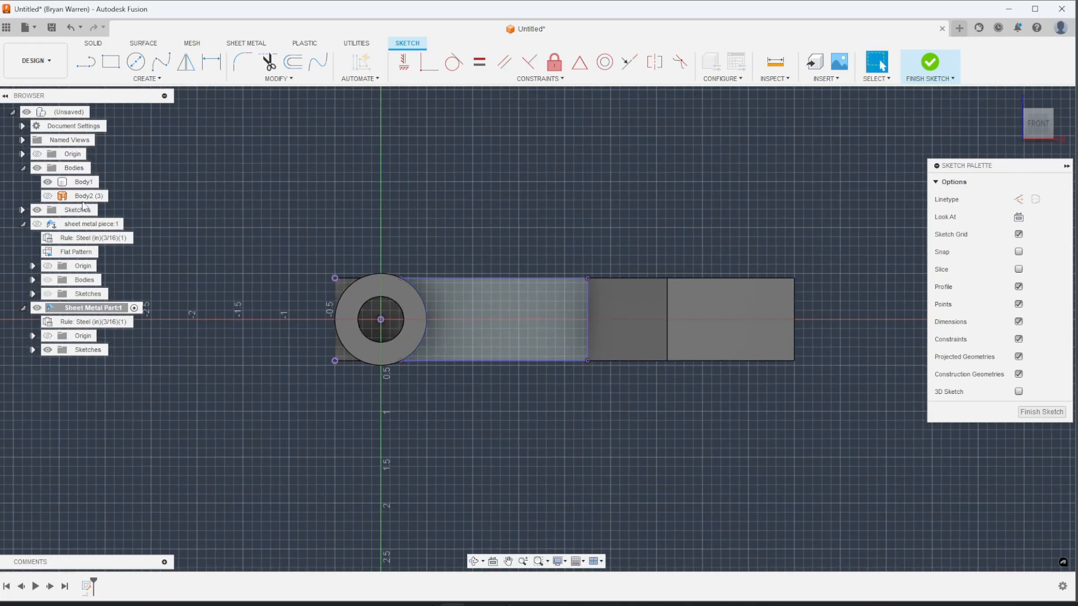
{"action": "left_click", "coordinate": [48, 182]}
{"action": "left_click", "coordinate": [493, 304]}
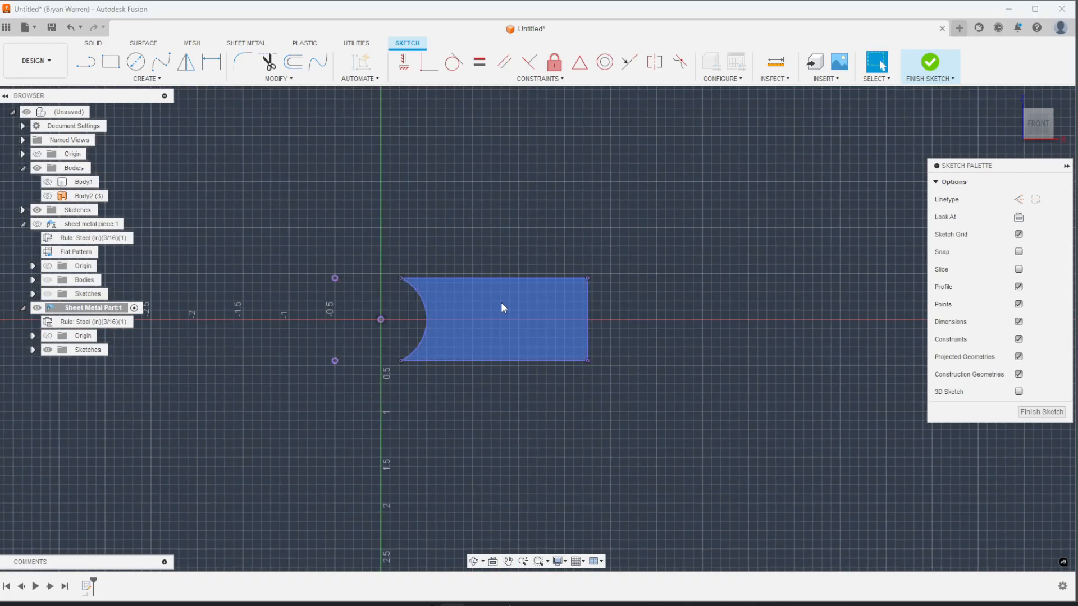
{"action": "scroll", "coordinate": [501, 302], "scroll_direction": "up", "scroll_amount": 3}
{"action": "key", "text": "r"}
{"action": "left_click", "coordinate": [661, 266]}
{"action": "left_click", "coordinate": [233, 406]}
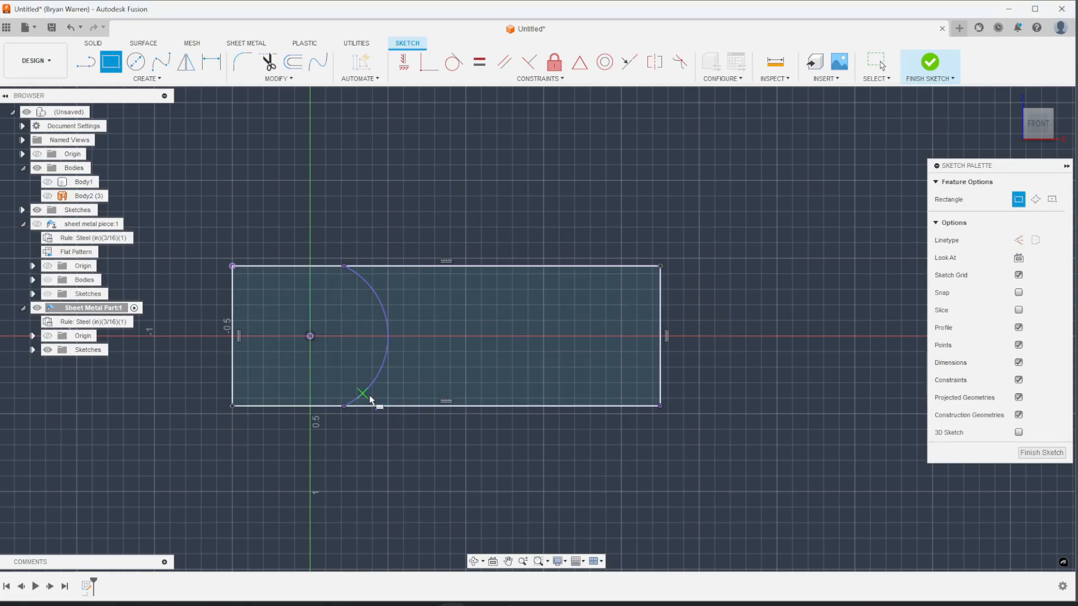
{"action": "key", "text": "Escape"}
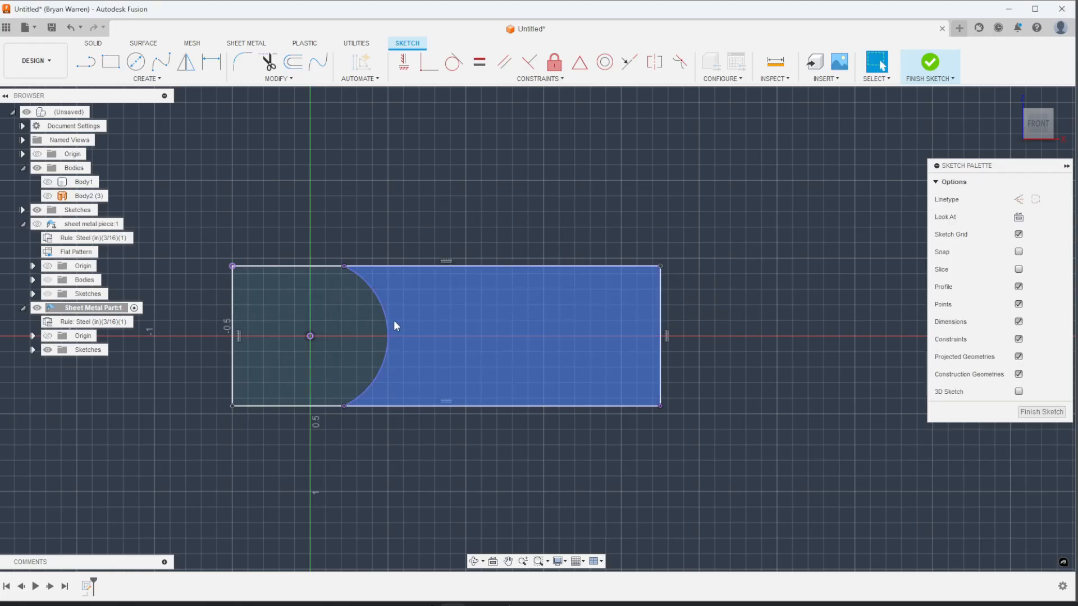
Delete the projected boss arc inside the rectangle and finish the sketch.
{"action": "left_click", "coordinate": [388, 324]}
{"action": "key", "text": "Delete"}
{"action": "scroll", "coordinate": [397, 323], "scroll_direction": "down", "scroll_amount": 3}
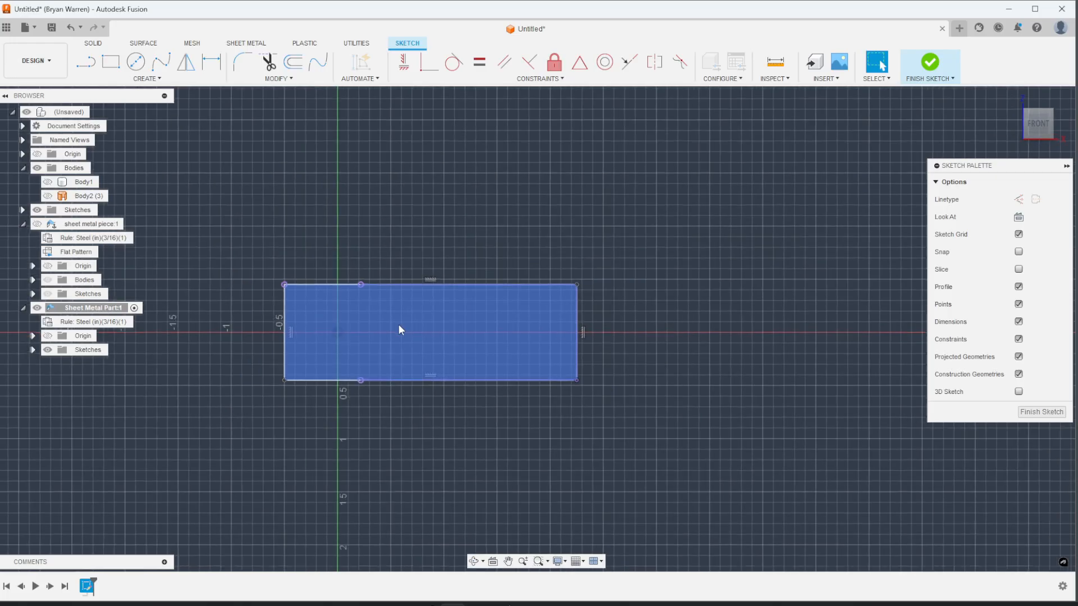
{"action": "left_click", "coordinate": [1039, 413]}
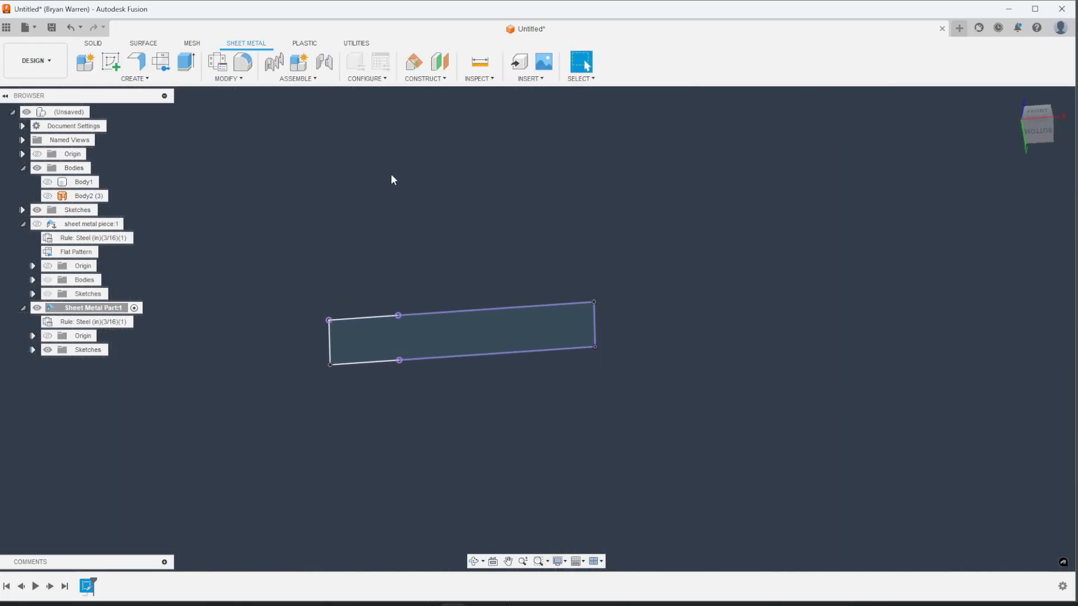
Create a base flange as a new body from the rectangular profile, with orientation Side 1.
{"action": "left_click", "coordinate": [135, 61]}
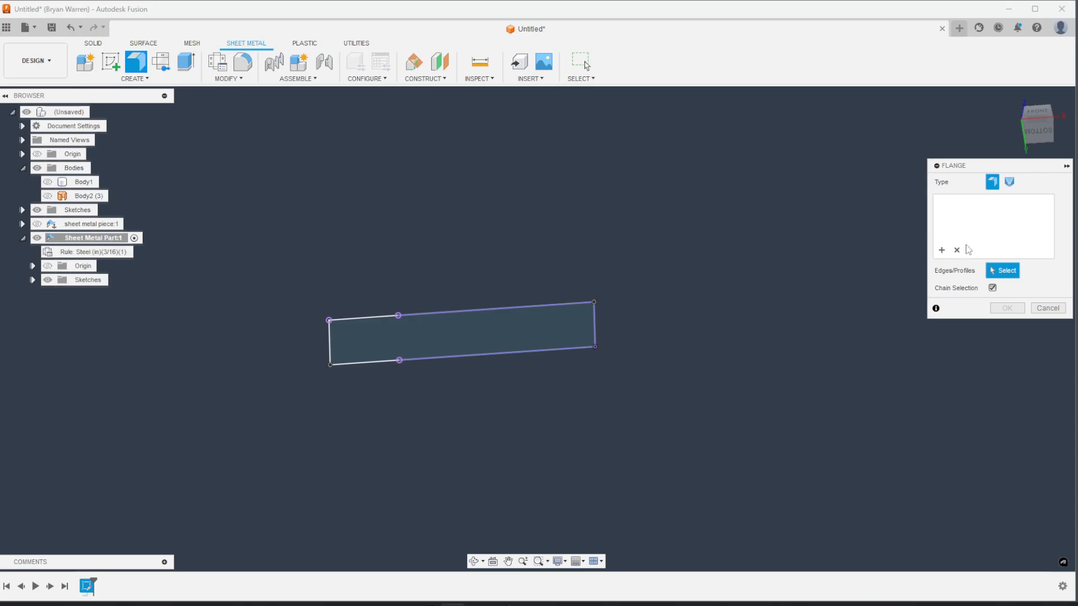
{"action": "left_click", "coordinate": [497, 332]}
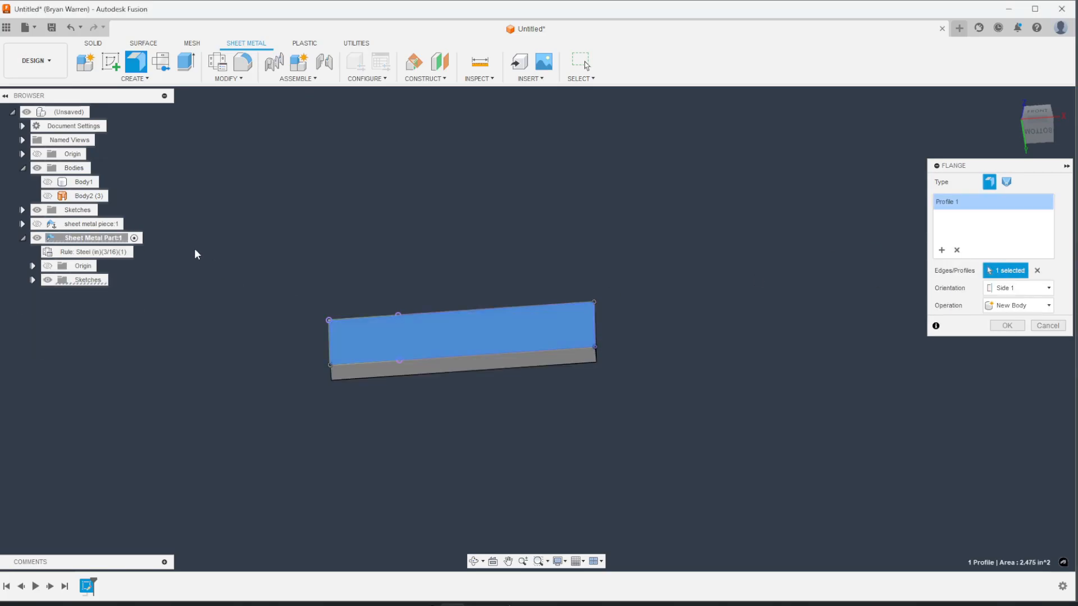
{"action": "left_click", "coordinate": [997, 325]}
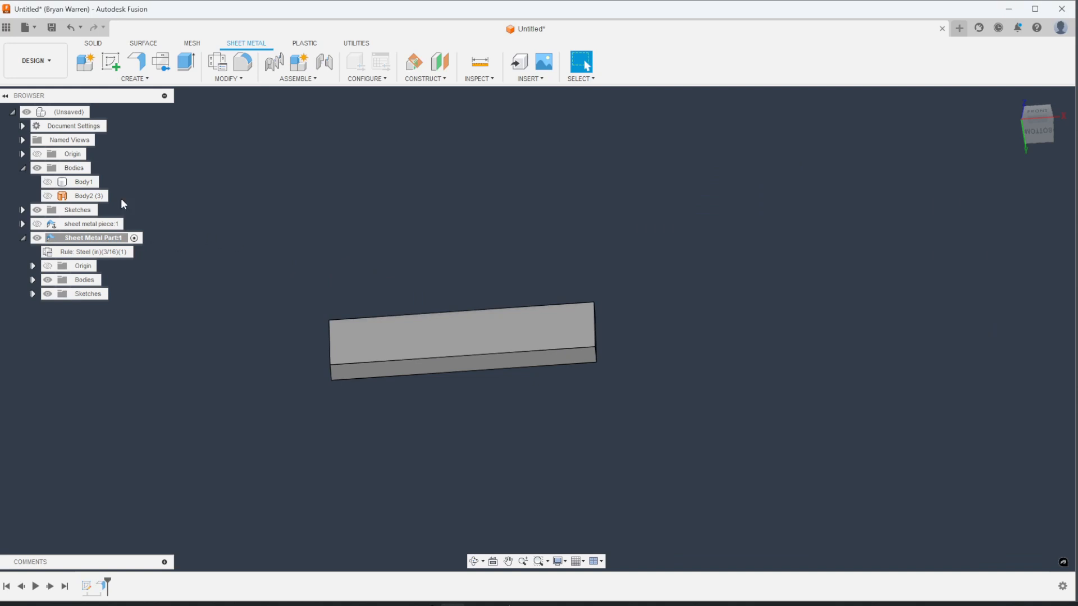
Add a flange about 0.60 in high on the base plate's end edge, show Body1 for comparison, and set the bend position to Outside.
{"action": "left_click", "coordinate": [136, 60]}
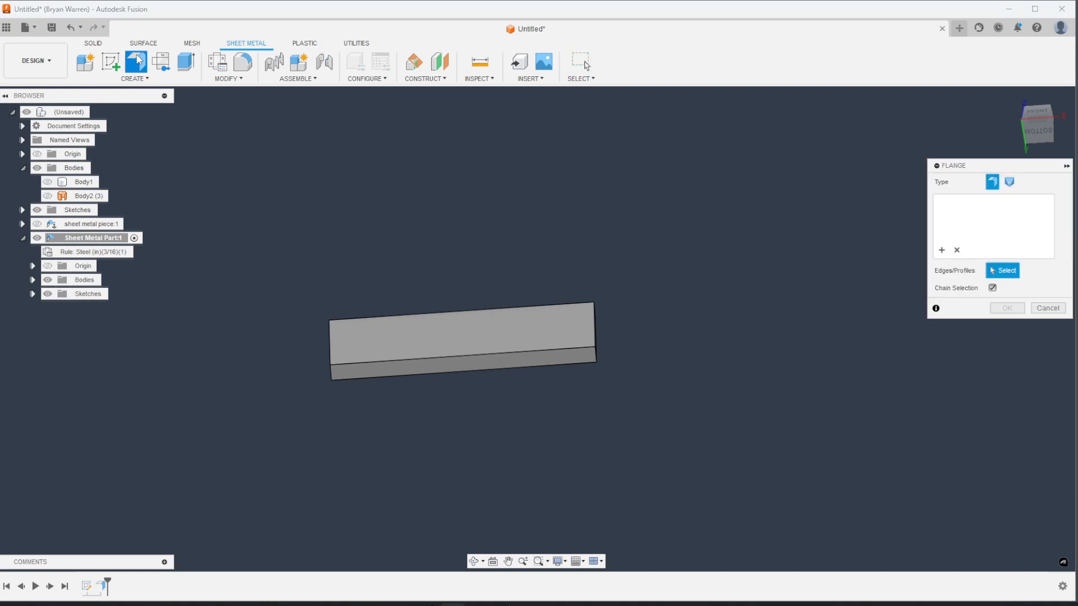
{"action": "left_click", "coordinate": [593, 324]}
{"action": "left_click_drag", "start_coordinate": [590, 308], "coordinate": [588, 265]}
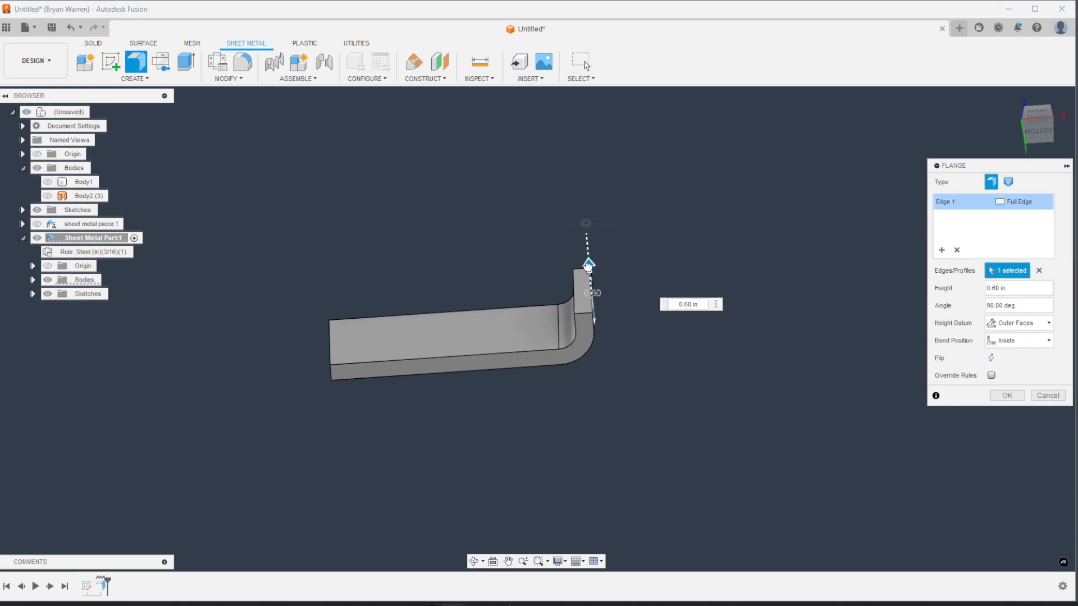
{"action": "left_click", "coordinate": [48, 182]}
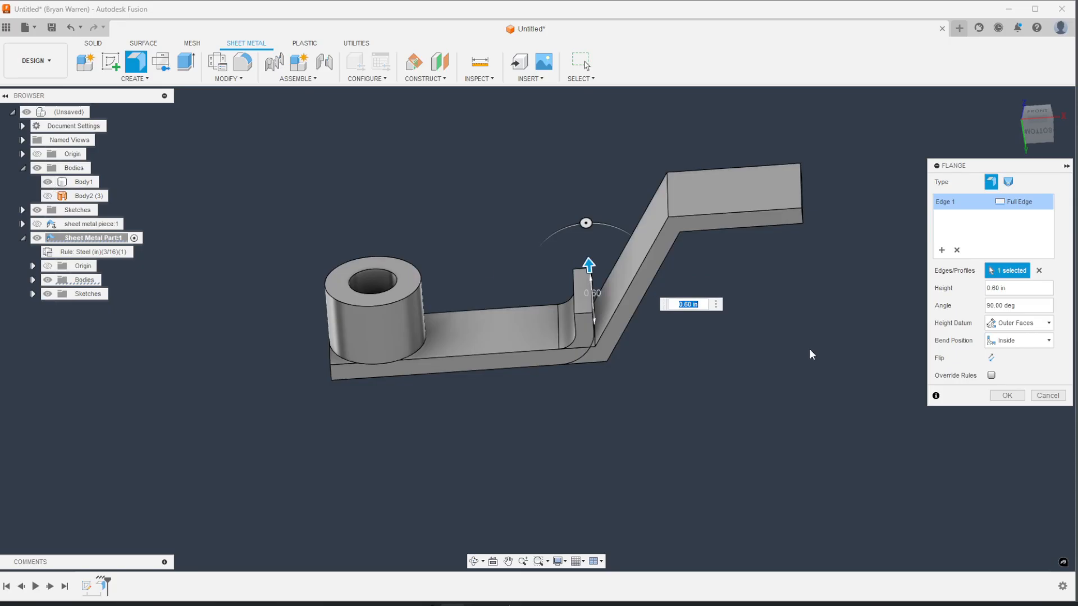
{"action": "left_click", "coordinate": [1018, 340]}
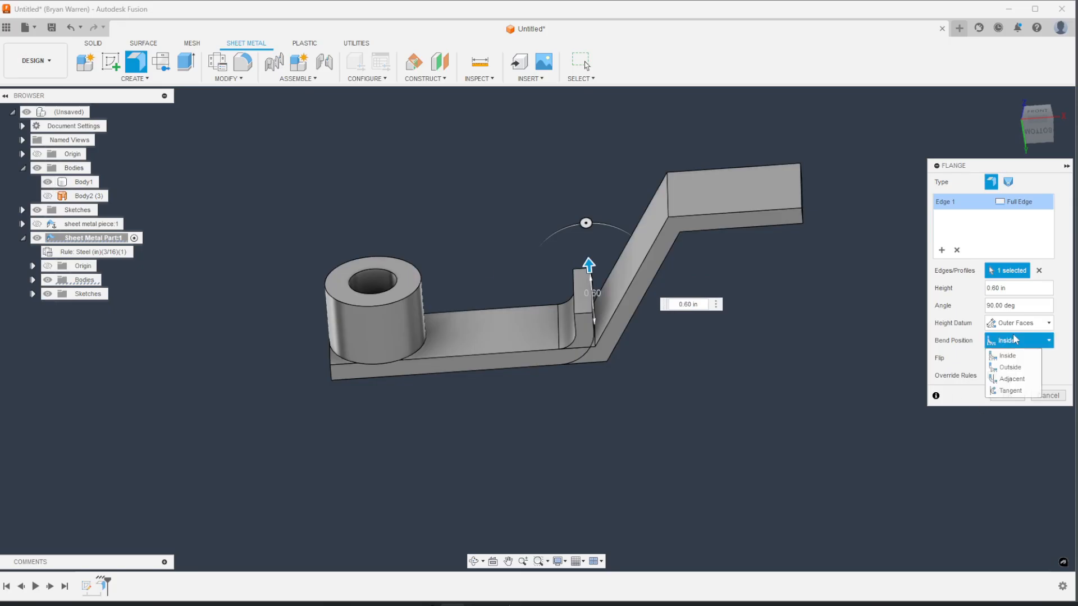
{"action": "left_click", "coordinate": [1018, 368]}
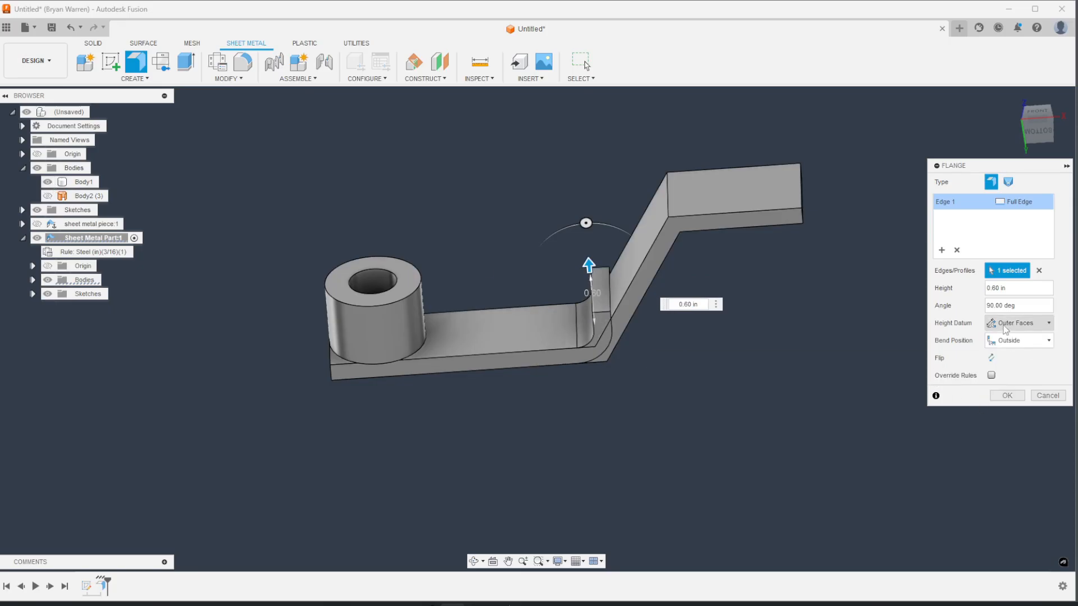
Compare the flange with Body1 from the side using the Adjacent bend position, and return to Outside.
{"action": "middle_click_drag", "start_coordinate": [892, 360], "coordinate": [892, 307], "text": "shift"}
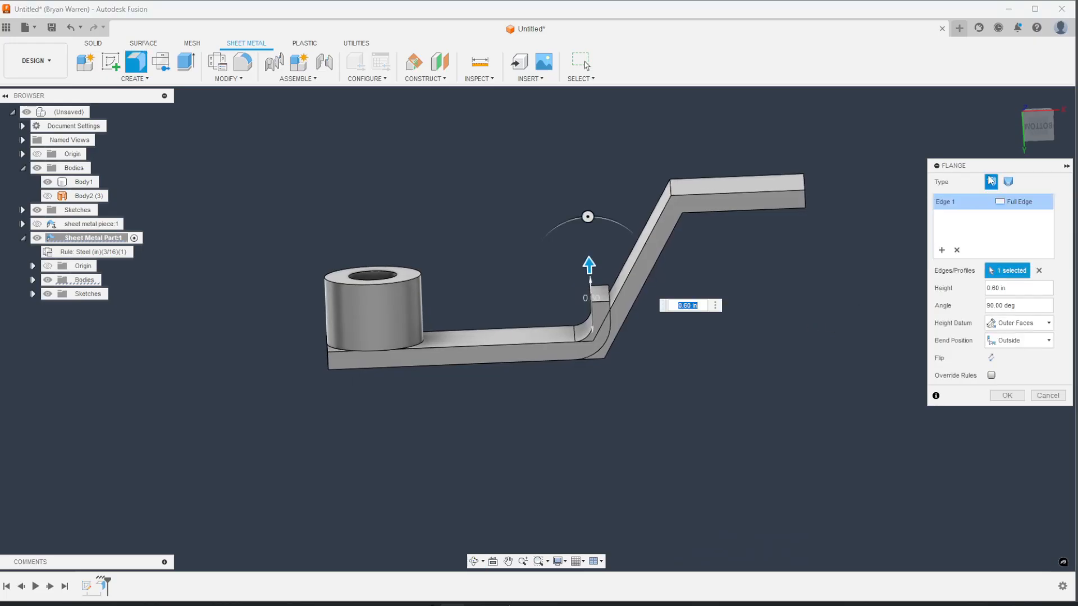
{"action": "left_click", "coordinate": [1038, 127]}
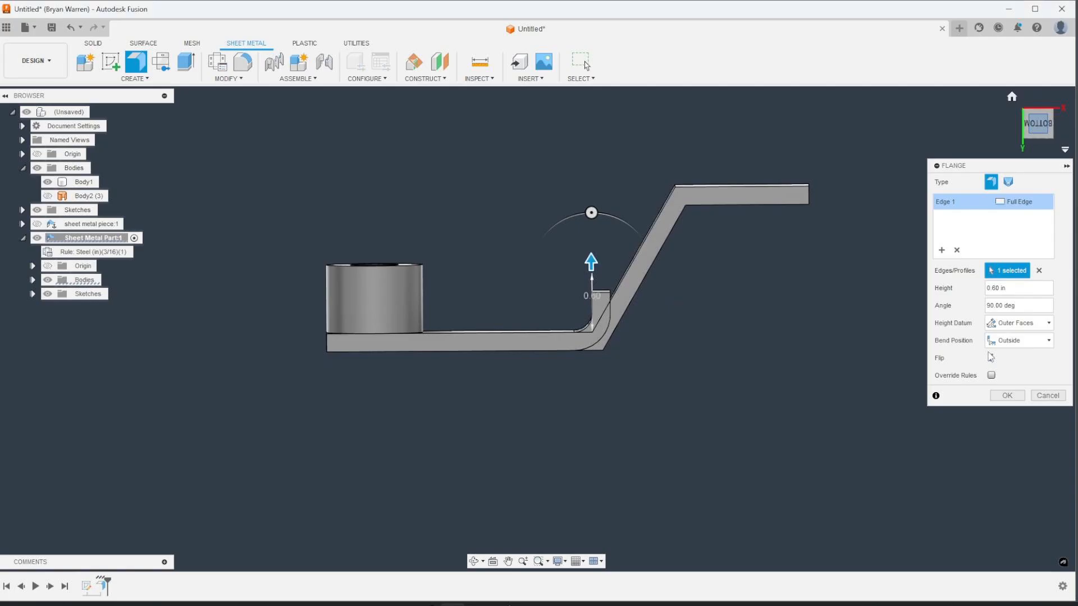
{"action": "left_click", "coordinate": [1019, 341]}
{"action": "left_click", "coordinate": [1021, 381]}
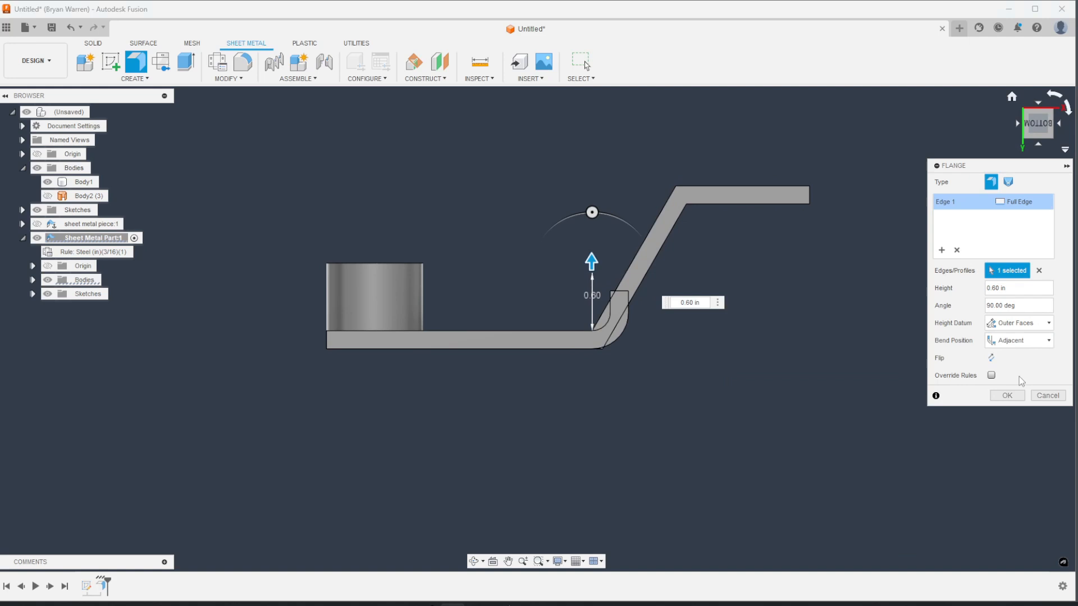
{"action": "left_click", "coordinate": [1019, 340]}
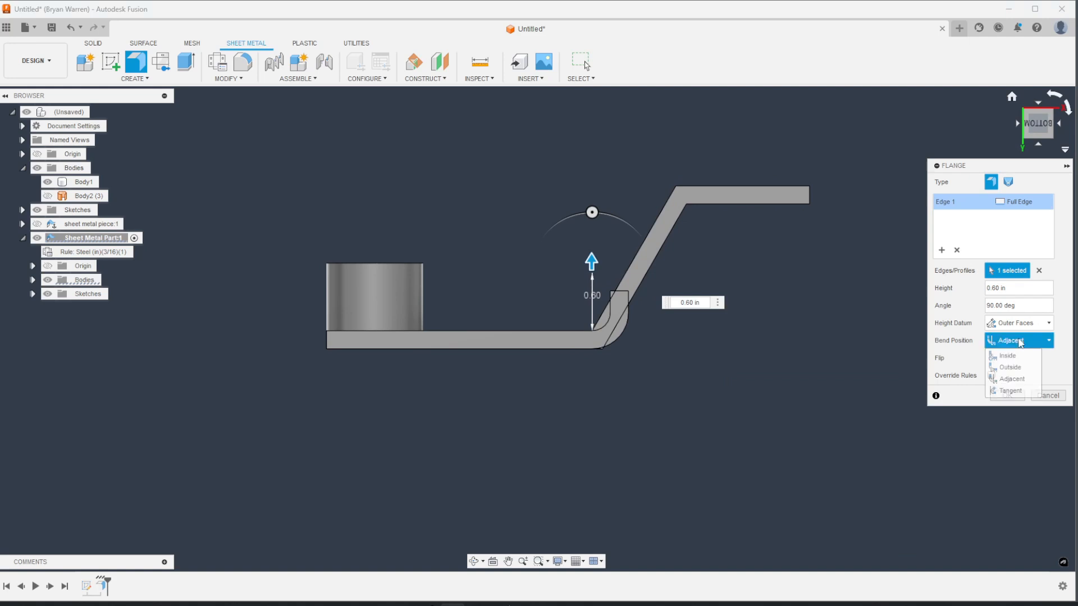
{"action": "left_click", "coordinate": [1013, 366]}
Match the flange to Body1's slanted leg with a 60 degree angle and 1.85 in height, hide Body1, and create the flange.
{"action": "left_click_drag", "start_coordinate": [590, 261], "coordinate": [600, 160]}
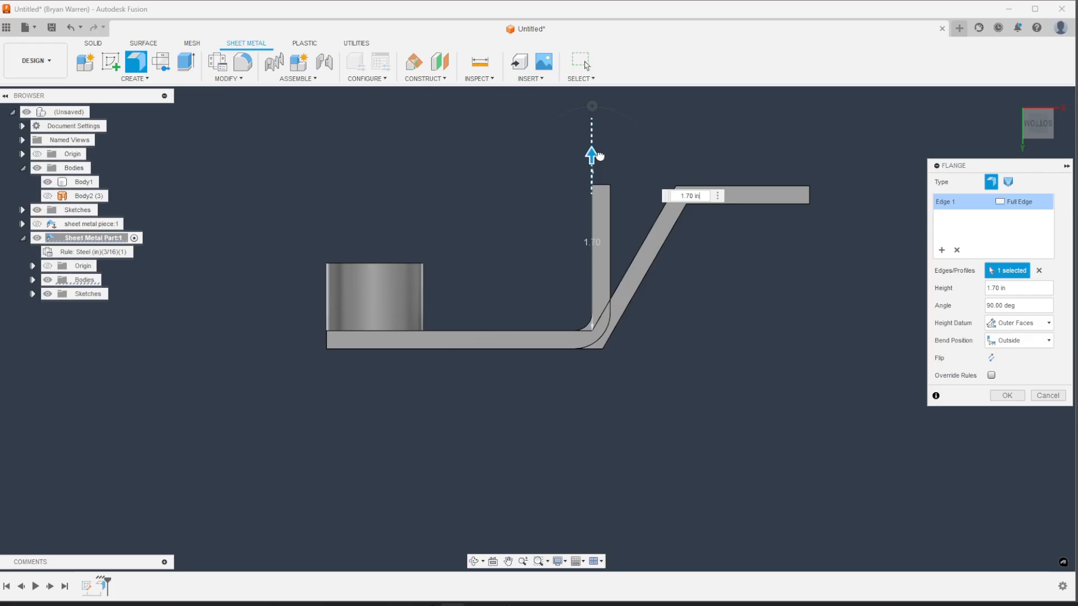
{"action": "left_click_drag", "start_coordinate": [592, 110], "coordinate": [623, 119]}
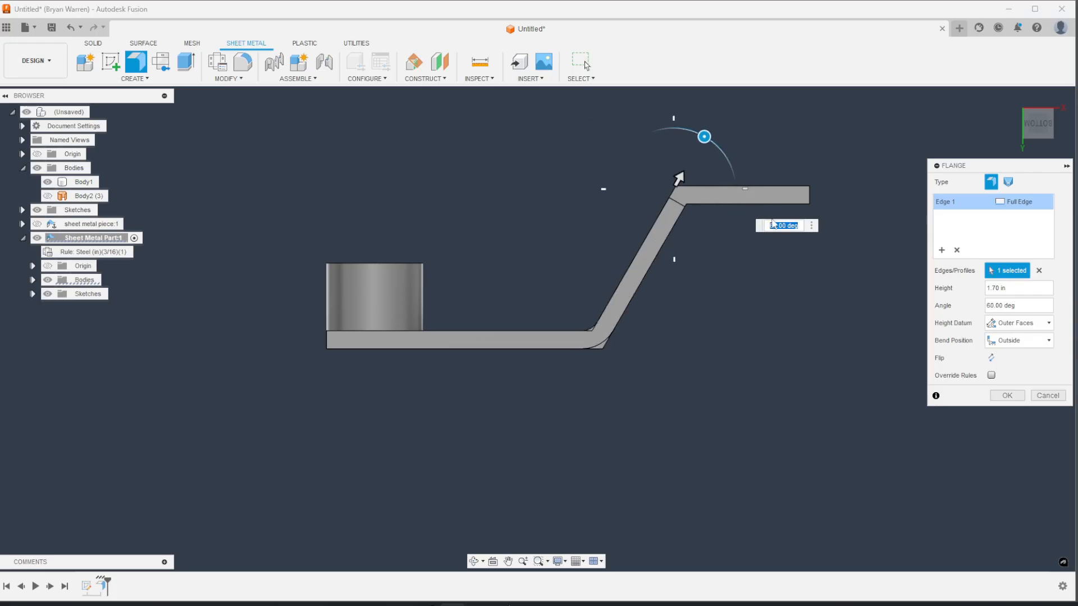
{"action": "mouse_move", "coordinate": [677, 176]}
{"action": "left_mouse_down"}
{"action": "mouse_move", "coordinate": [688, 162]}
{"action": "mouse_move", "coordinate": [683, 172]}
{"action": "left_mouse_up"}
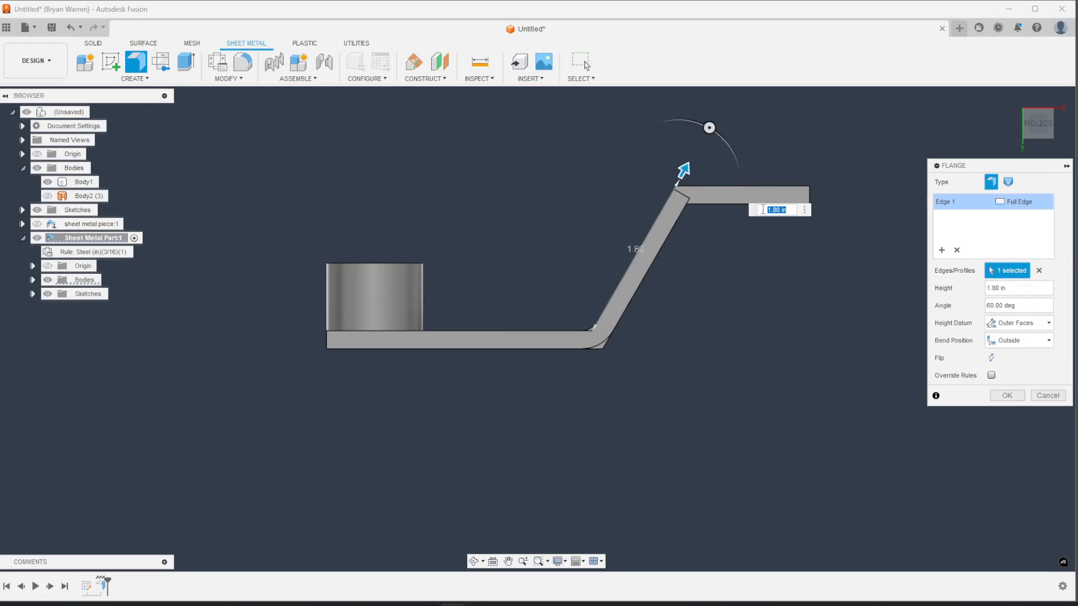
{"action": "type", "text": "1."}
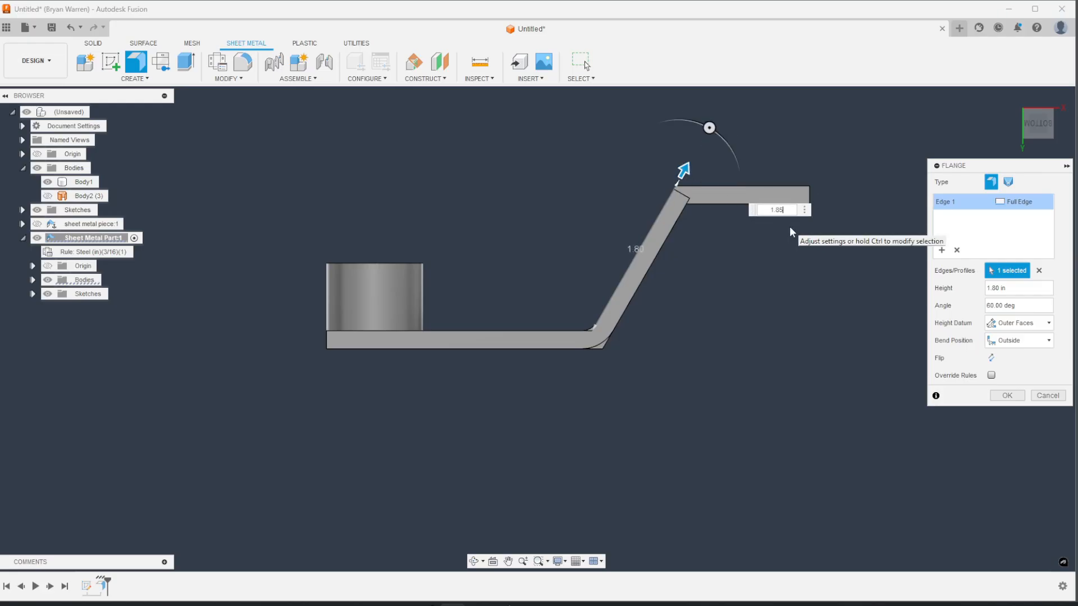
{"action": "type", "text": "85"}
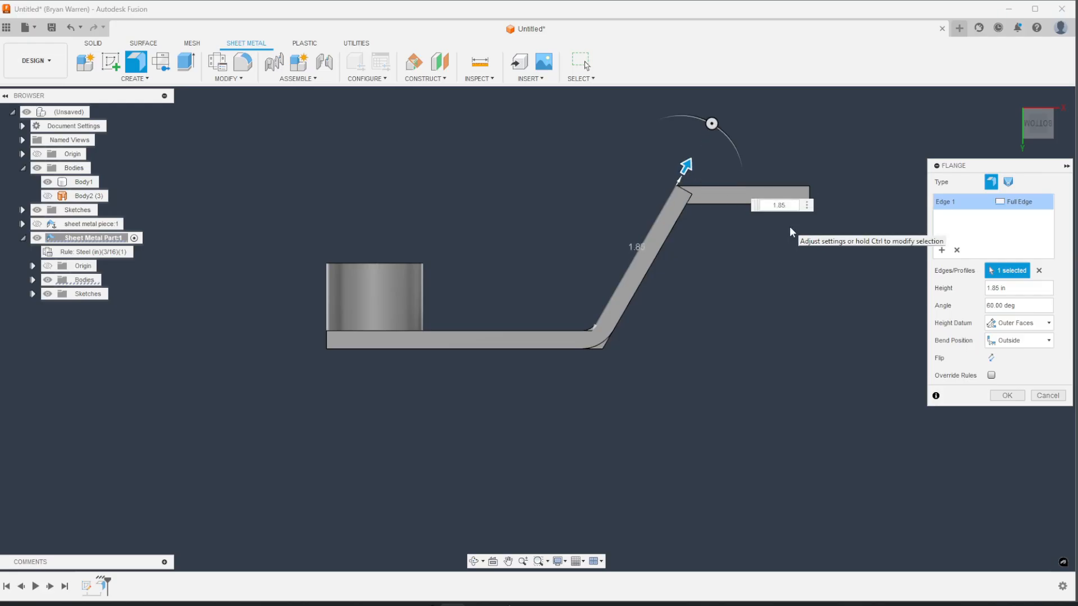
{"action": "left_click", "coordinate": [47, 182]}
{"action": "left_click", "coordinate": [1008, 395]}
Add a flange on the slanted leg's end edge at 60 degrees, show Body1 for comparison, and extend the flange to 1.30 in.
{"action": "middle_click_drag", "start_coordinate": [701, 293], "coordinate": [681, 327], "text": "shift"}
{"action": "left_click", "coordinate": [134, 61]}
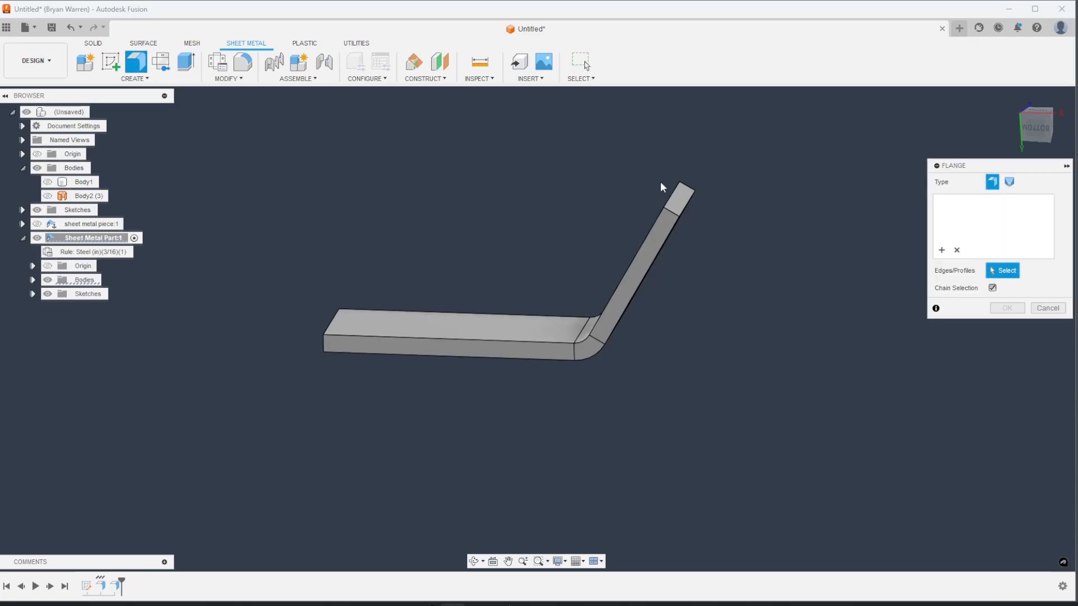
{"action": "left_click", "coordinate": [690, 205]}
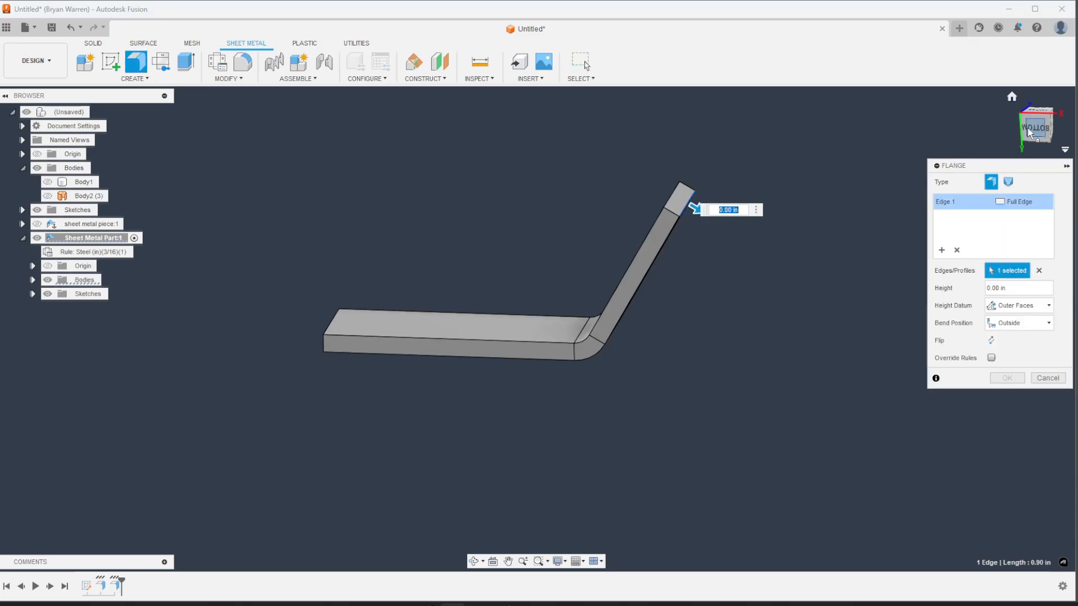
{"action": "left_click_drag", "start_coordinate": [710, 196], "coordinate": [803, 220]}
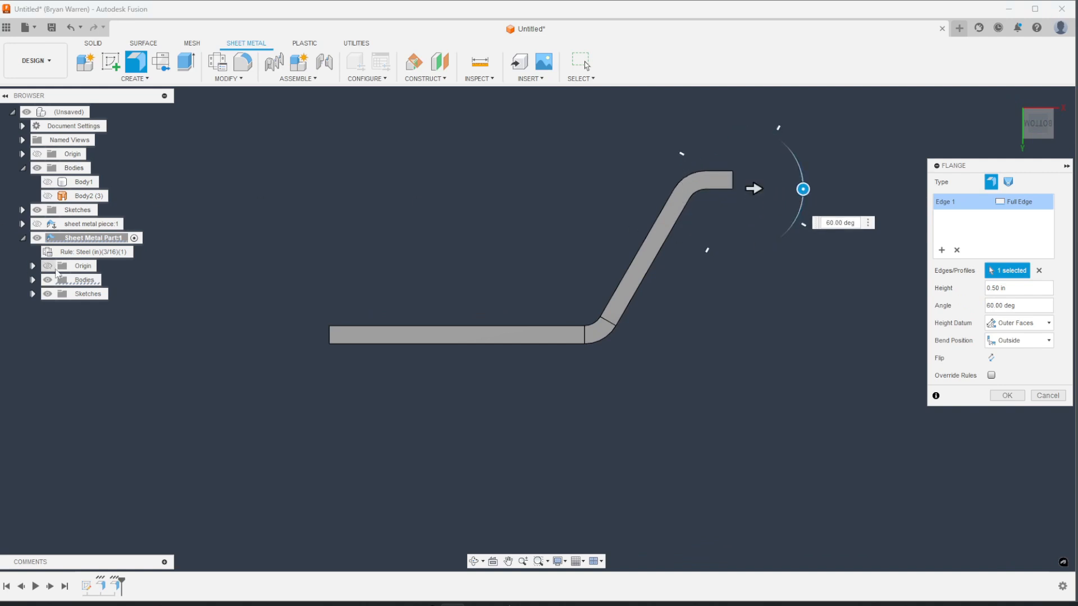
{"action": "left_click", "coordinate": [48, 183]}
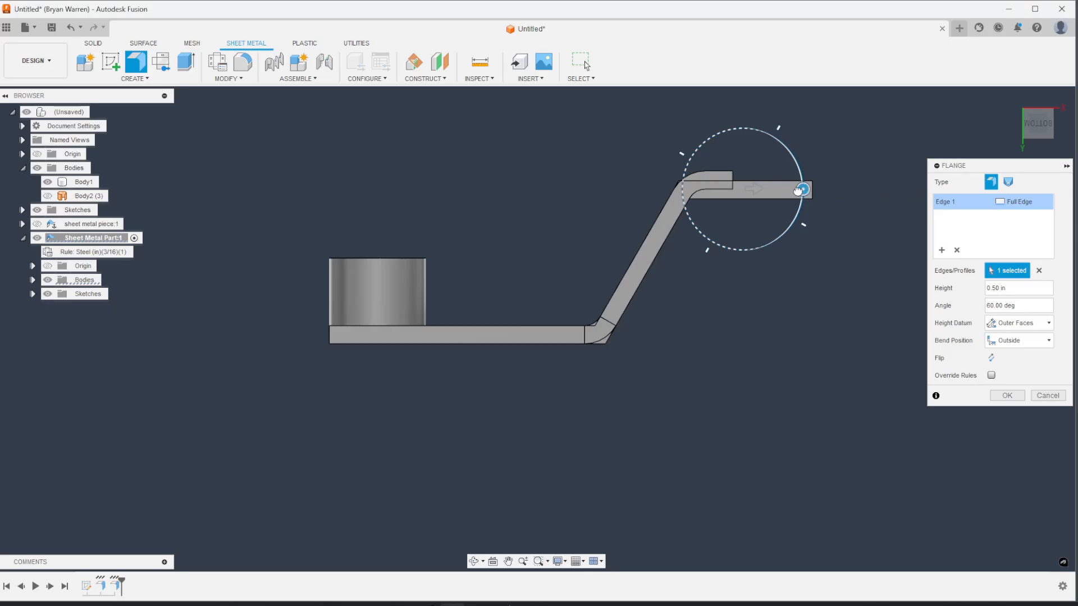
{"action": "left_click_drag", "start_coordinate": [756, 190], "coordinate": [832, 193]}
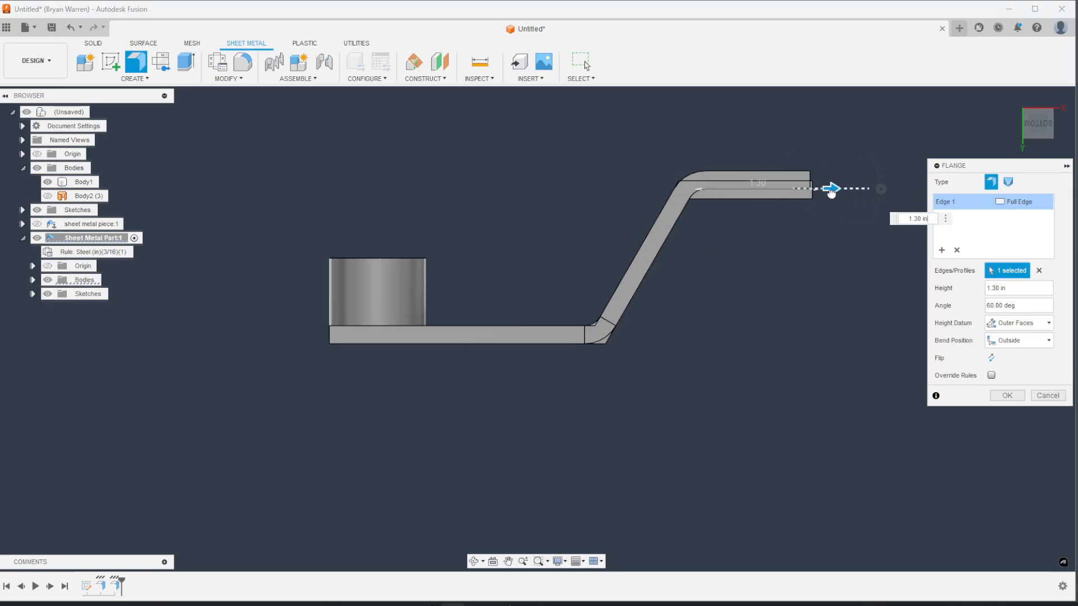
Match the flange to Body1 with bend position Inside and a 1.38 in height, hide Body1, and create the flange.
{"action": "left_click", "coordinate": [1019, 340]}
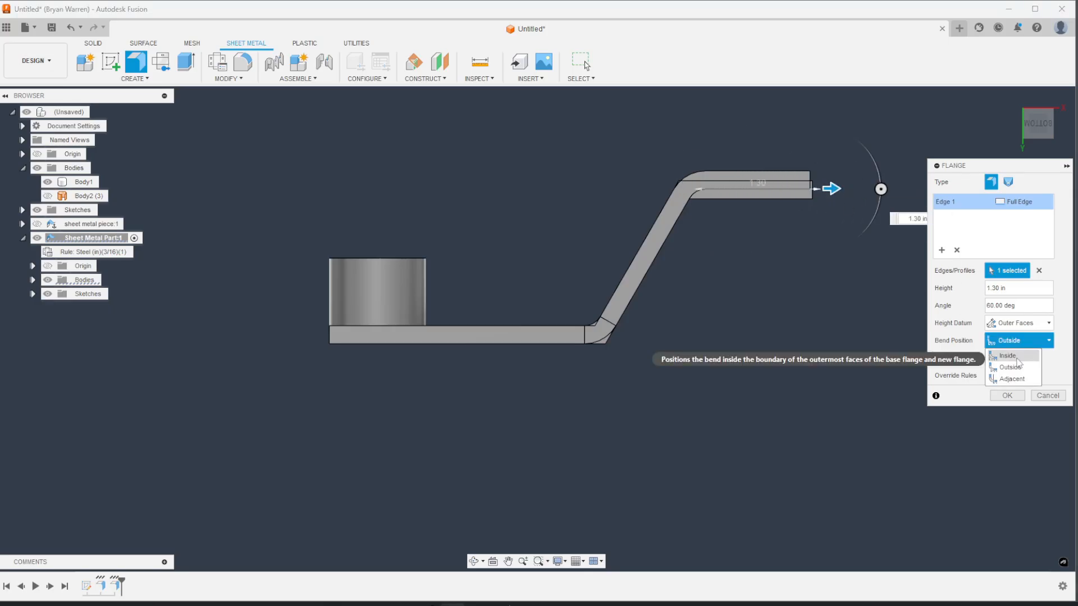
{"action": "left_click", "coordinate": [1008, 355]}
{"action": "left_click_drag", "start_coordinate": [831, 189], "coordinate": [841, 189]}
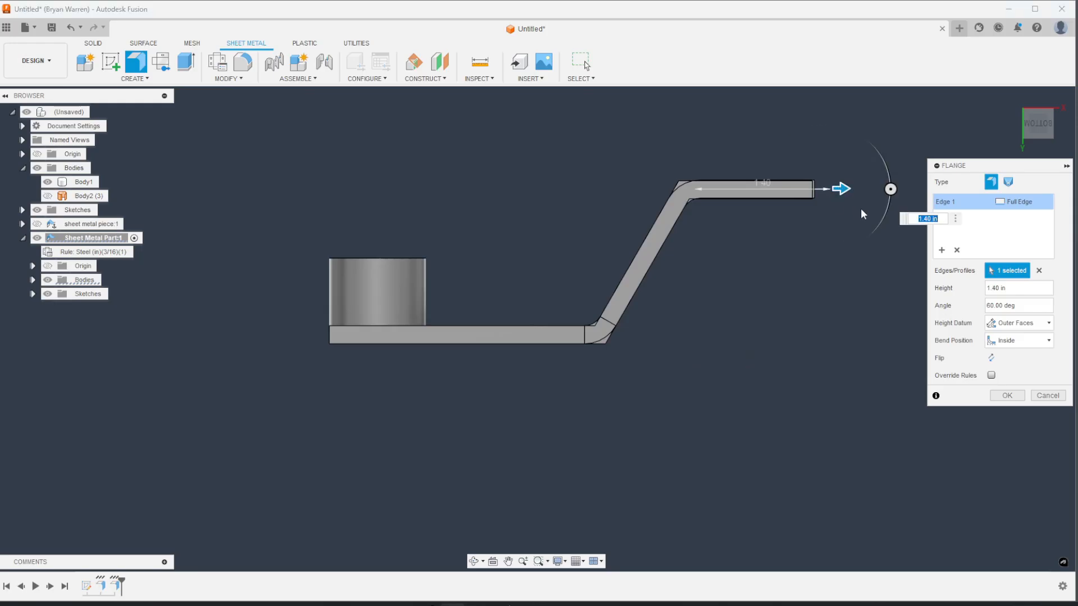
{"action": "type", "text": "1"}
{"action": "key", "text": "Return"}
{"action": "type", "text": "1.38"}
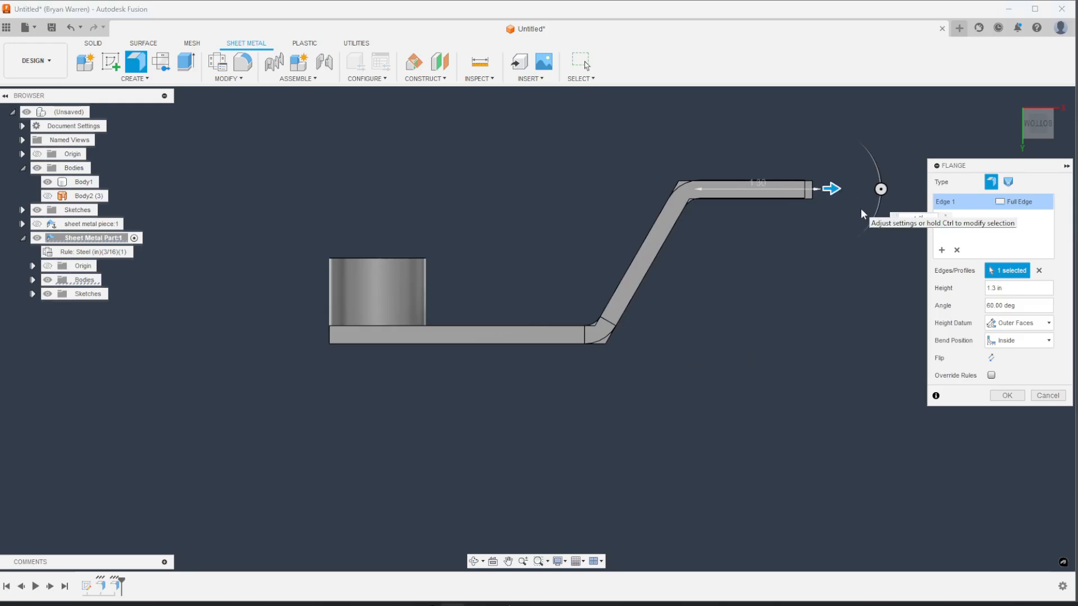
{"action": "middle_click_drag", "start_coordinate": [801, 228], "coordinate": [730, 251]}
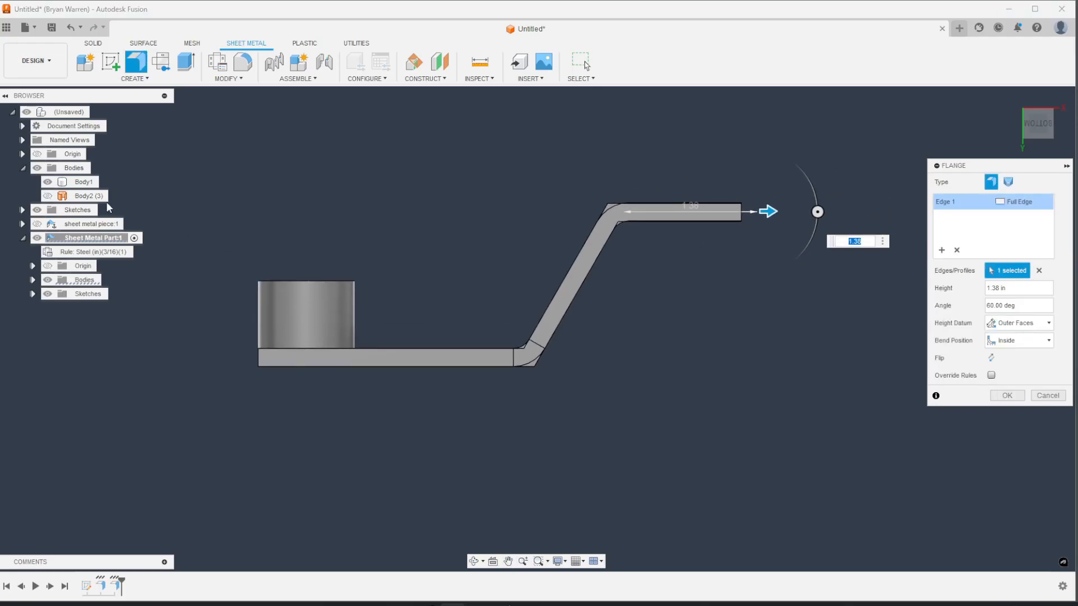
{"action": "left_click", "coordinate": [46, 183]}
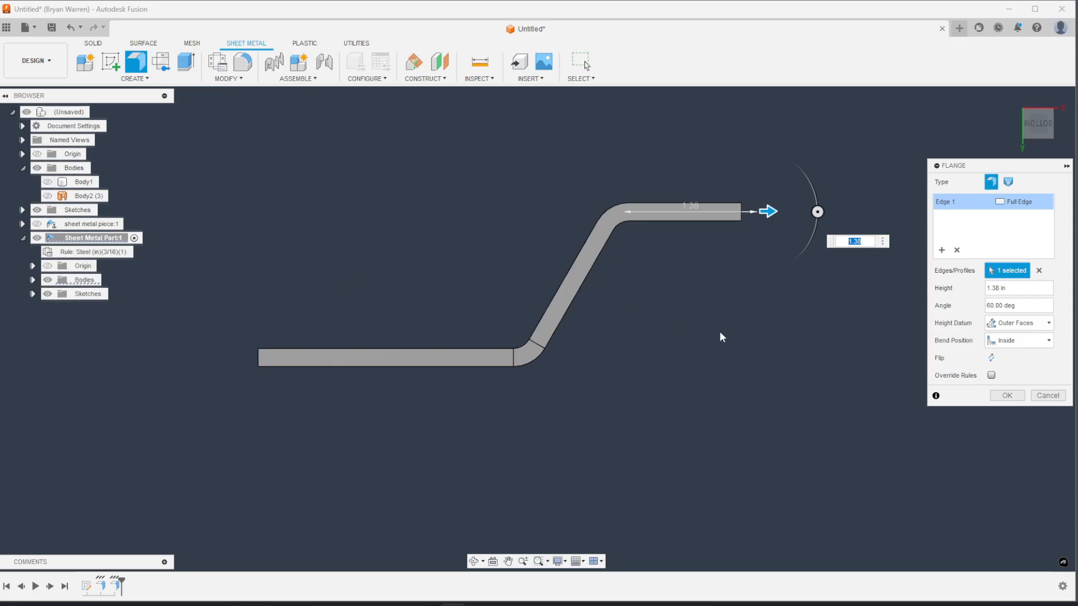
{"action": "left_click", "coordinate": [1002, 396]}
Unfold both bends of the sheet metal part, keeping the long base plate's face stationary.
{"action": "scroll", "coordinate": [739, 366], "scroll_direction": "down", "scroll_amount": 3}
{"action": "middle_click_drag", "start_coordinate": [706, 359], "coordinate": [682, 420], "text": "shift"}
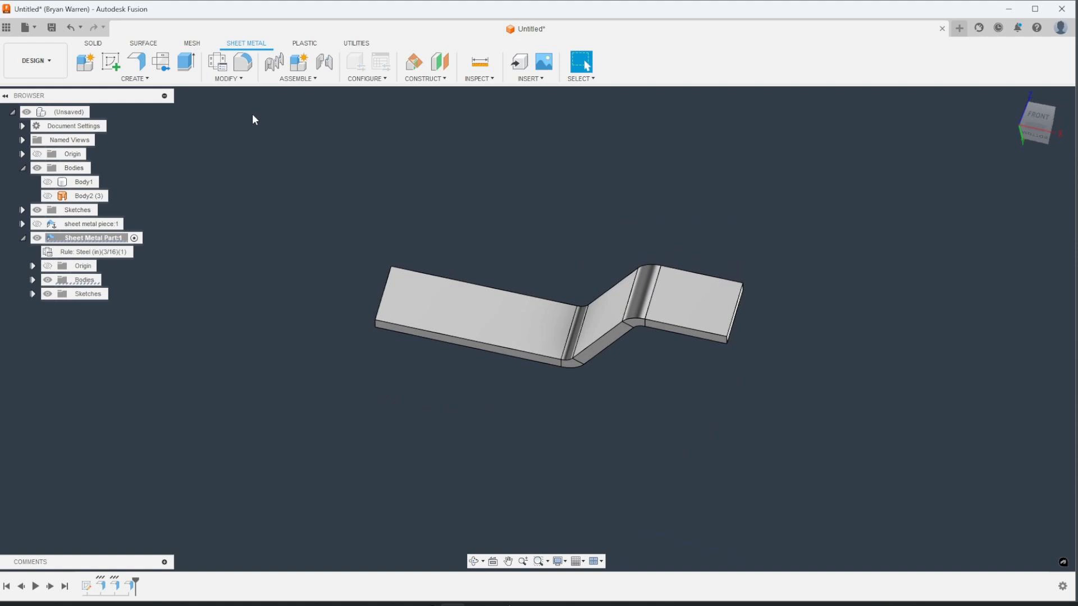
{"action": "left_click", "coordinate": [230, 79]}
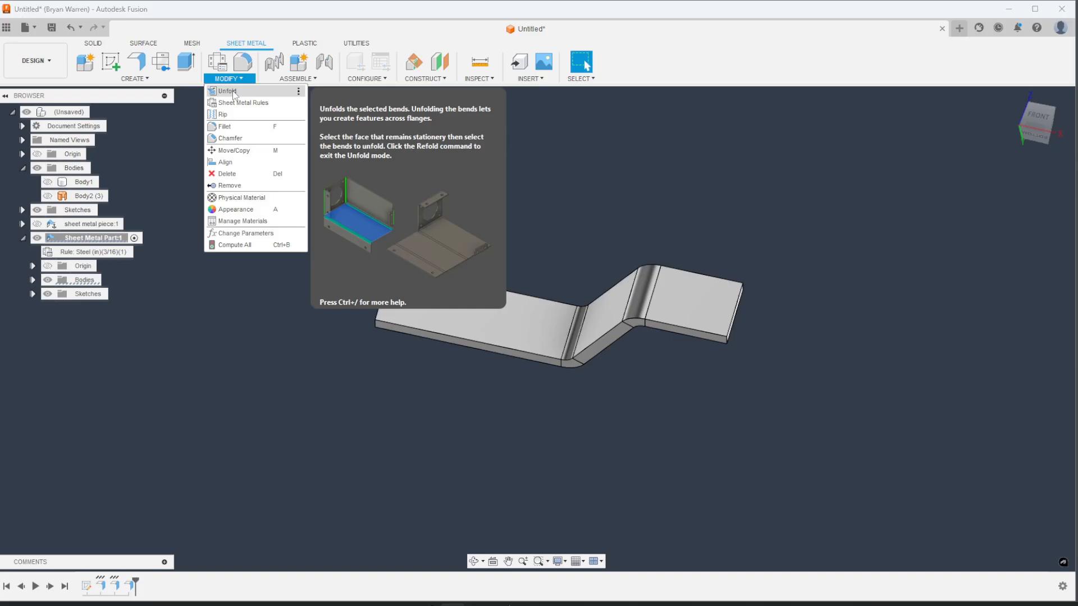
{"action": "left_click", "coordinate": [228, 91]}
{"action": "left_click", "coordinate": [495, 314]}
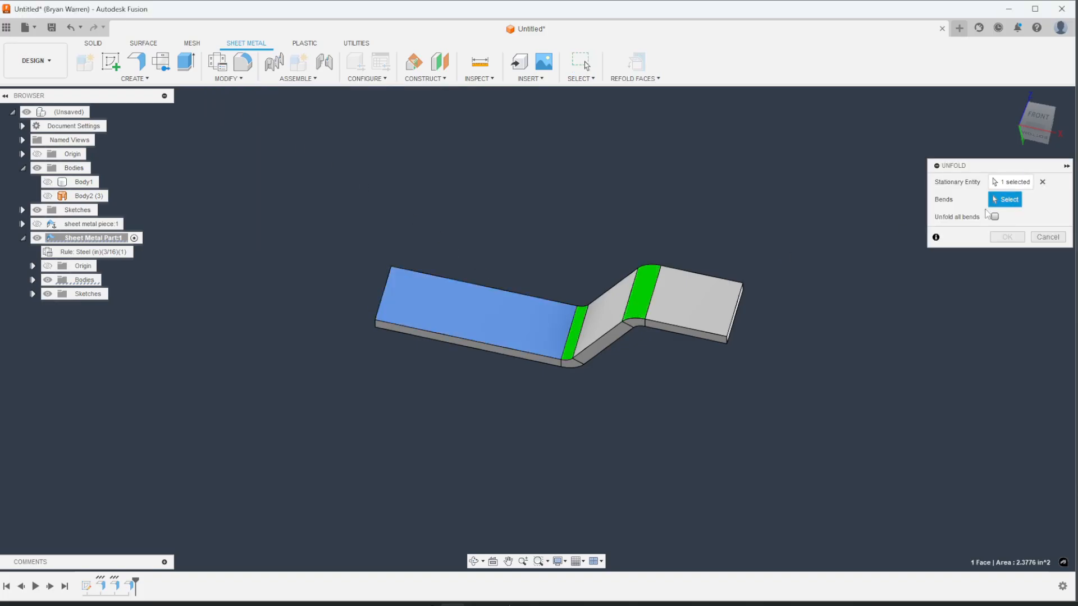
{"action": "left_click", "coordinate": [578, 326]}
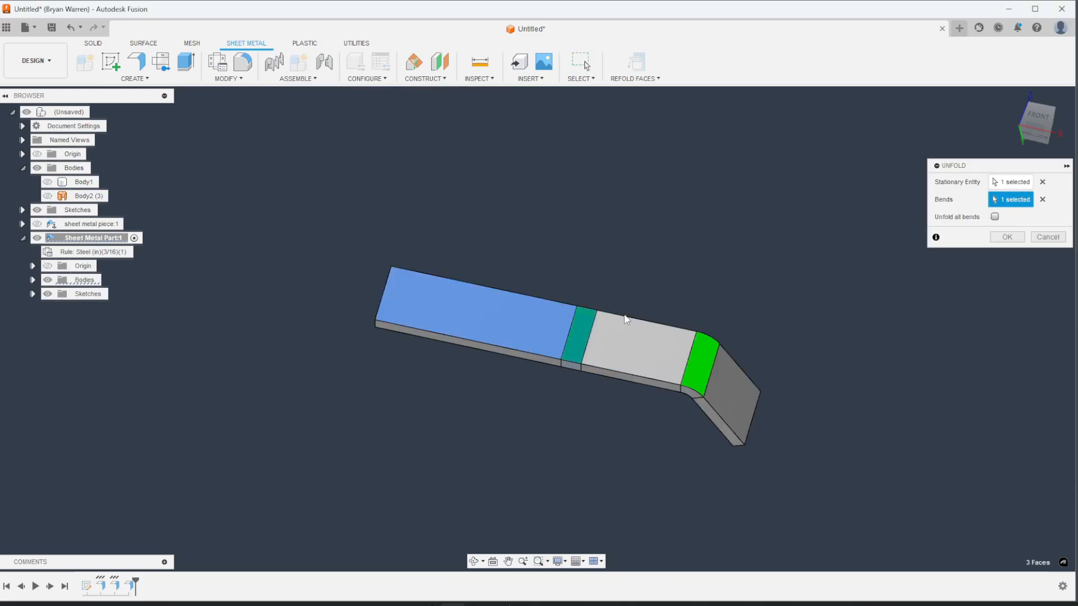
{"action": "left_click", "coordinate": [705, 364]}
{"action": "left_click", "coordinate": [1007, 238]}
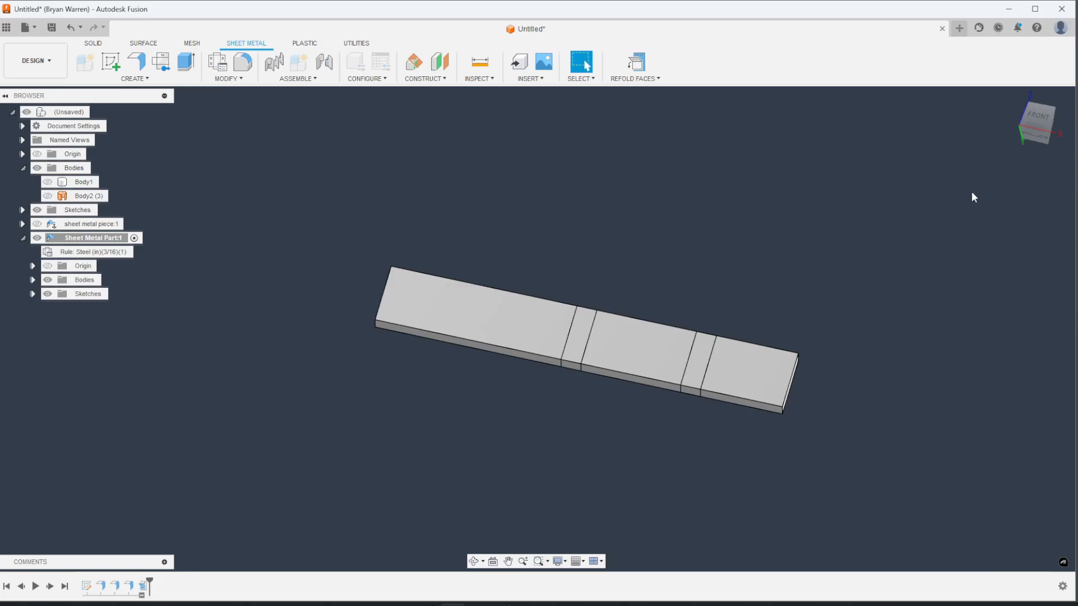
Start a sketch on the unfolded base plate's face and draw a 0.5 in diameter circle centred on the origin.
{"action": "left_click", "coordinate": [1038, 118]}
{"action": "left_click", "coordinate": [110, 61]}
{"action": "left_click", "coordinate": [443, 275]}
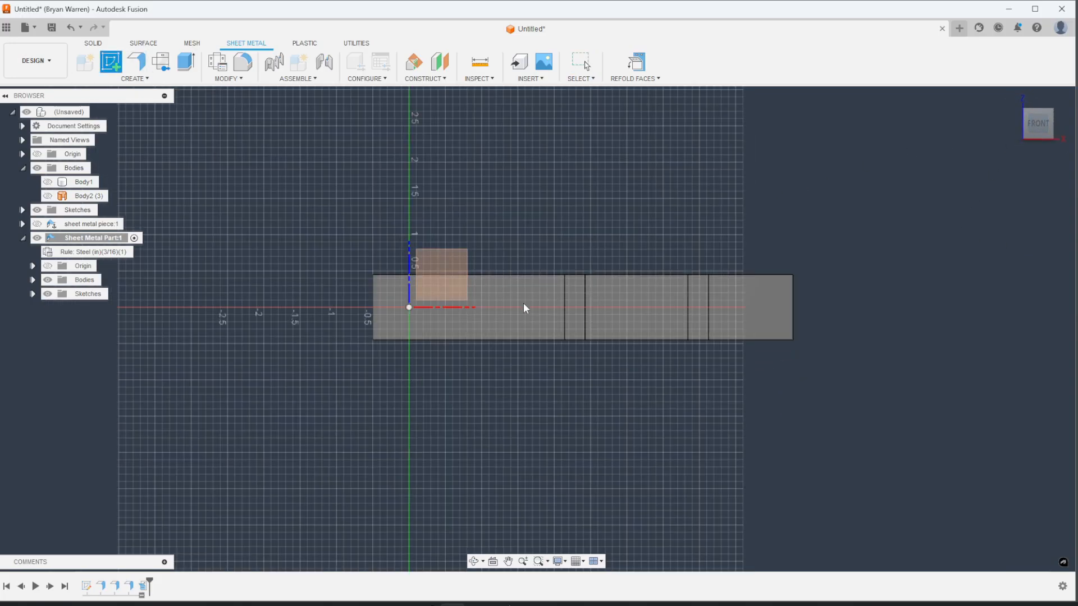
{"action": "left_click", "coordinate": [525, 308]}
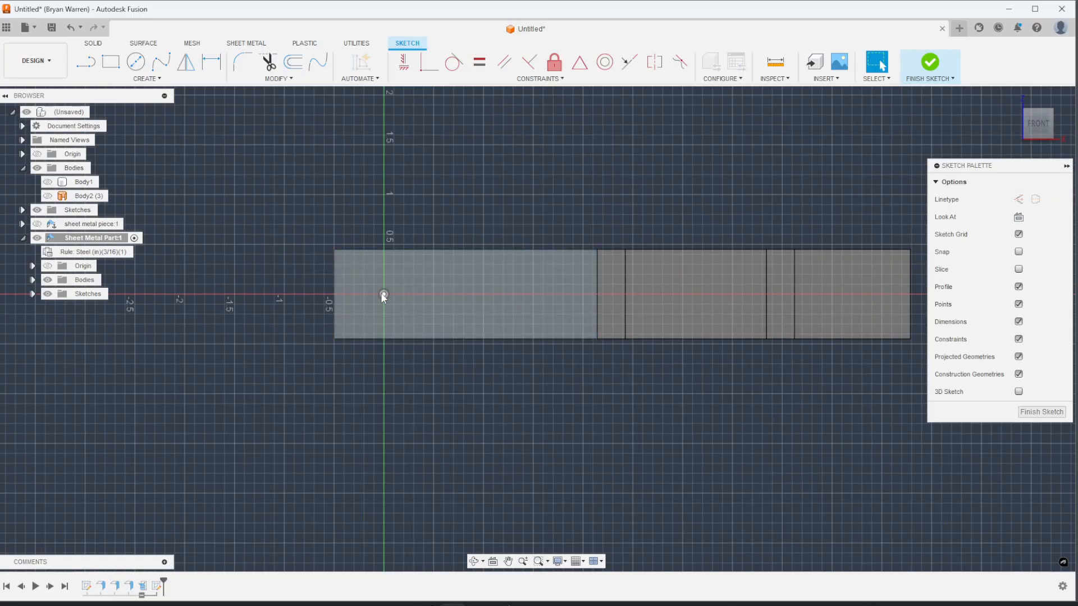
{"action": "key", "text": "c"}
{"action": "left_click", "coordinate": [383, 295]}
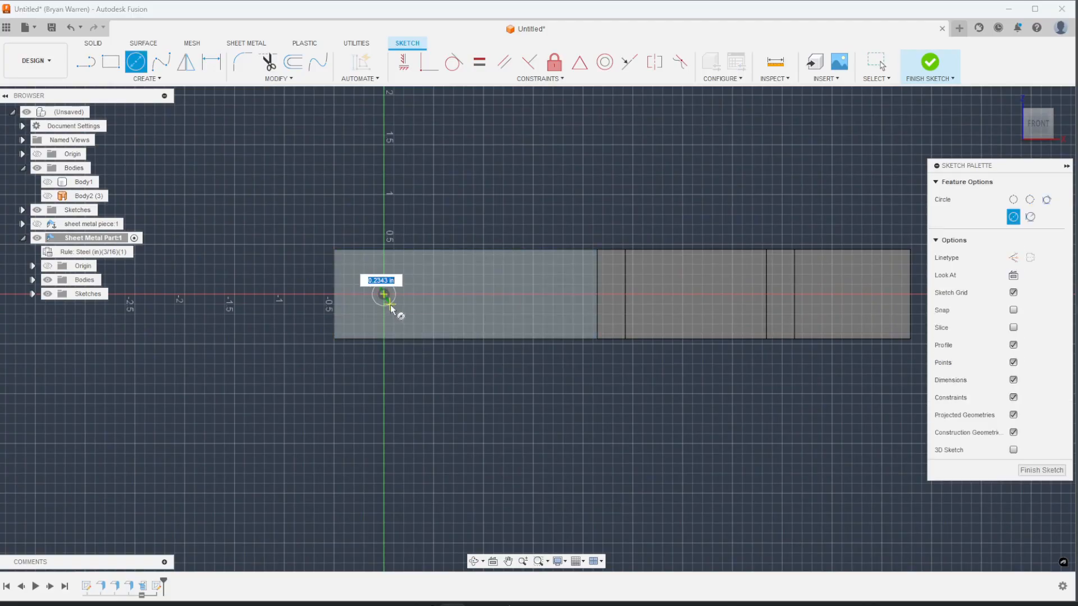
{"action": "type", "text": "0.5"}
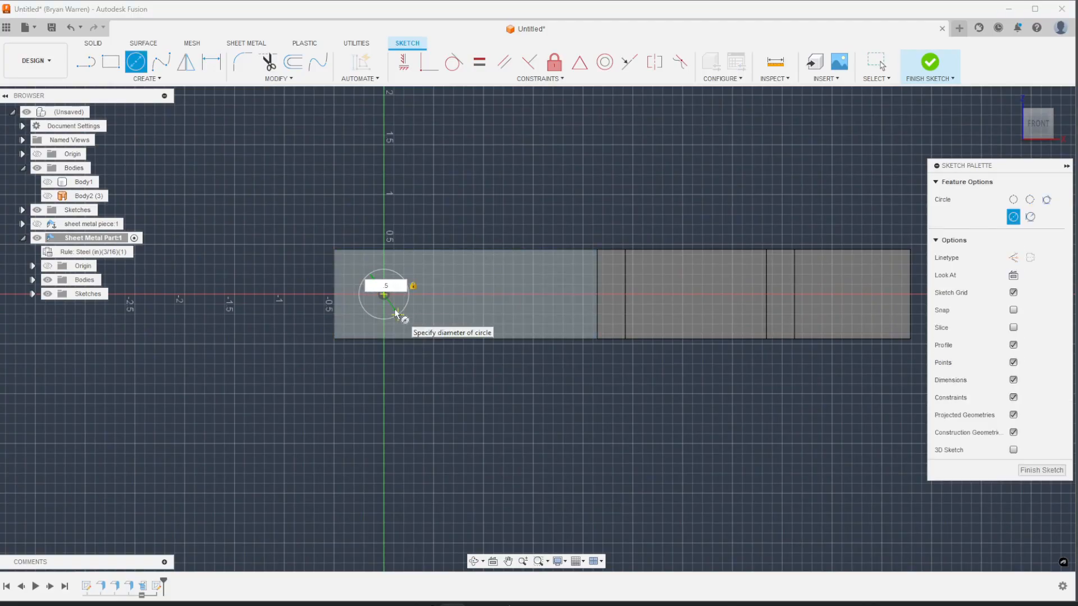
{"action": "key", "text": "Return"}
{"action": "key", "text": "Escape"}
Draw a second 0.5 in diameter circle on the plate's centreline in the last flange section, near its outer end.
{"action": "middle_click_drag", "start_coordinate": [730, 317], "coordinate": [543, 338]}
{"action": "scroll", "coordinate": [658, 325], "scroll_direction": "up", "scroll_amount": 3}
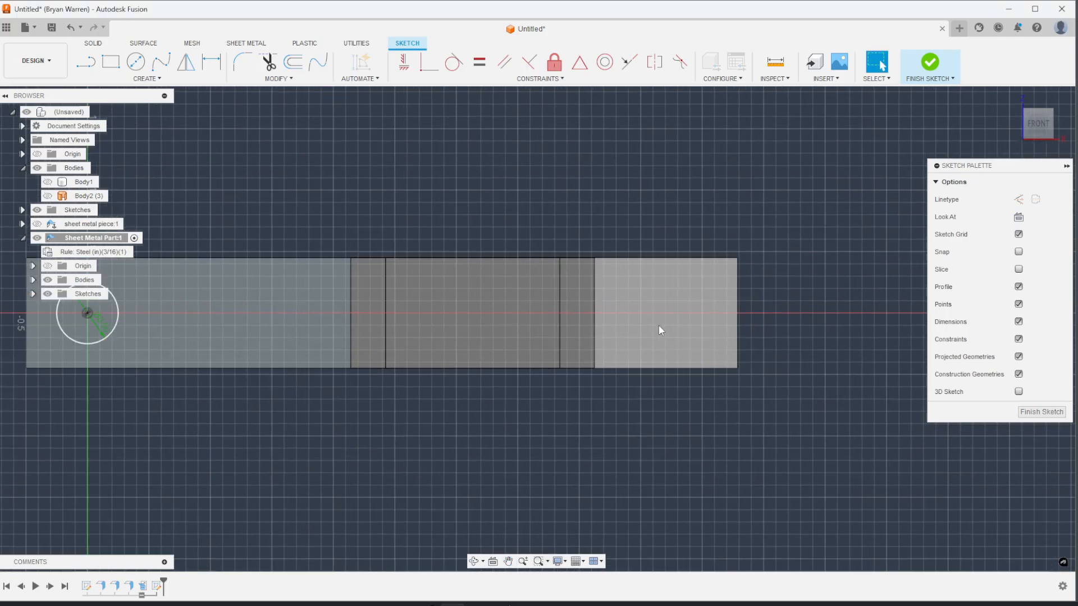
{"action": "key", "text": "c"}
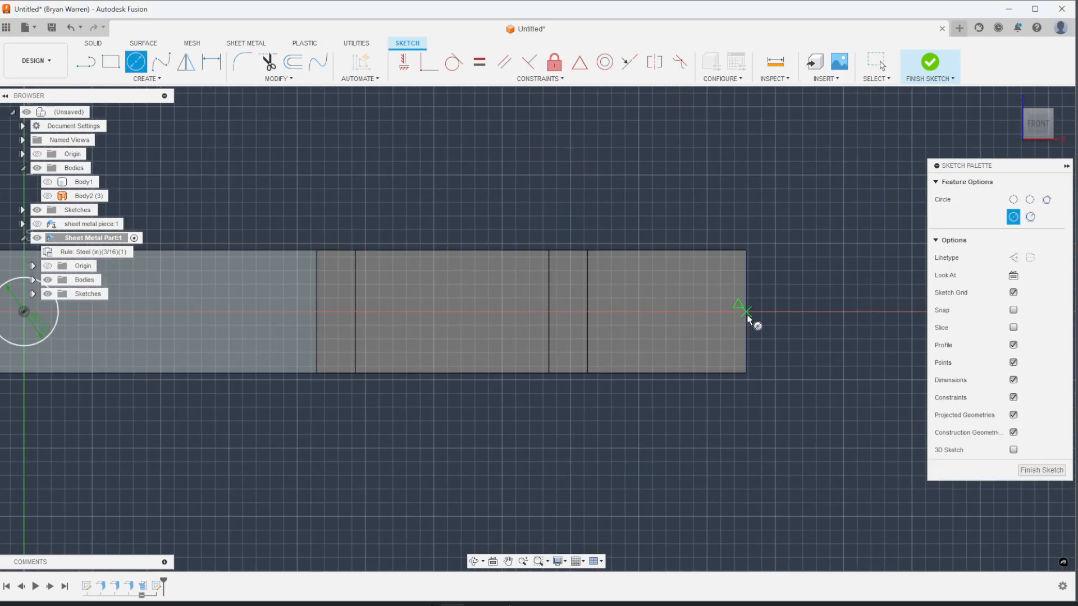
{"action": "left_click", "coordinate": [746, 312]}
{"action": "key", "text": "Escape"}
{"action": "key", "text": "c"}
{"action": "left_click", "coordinate": [679, 311]}
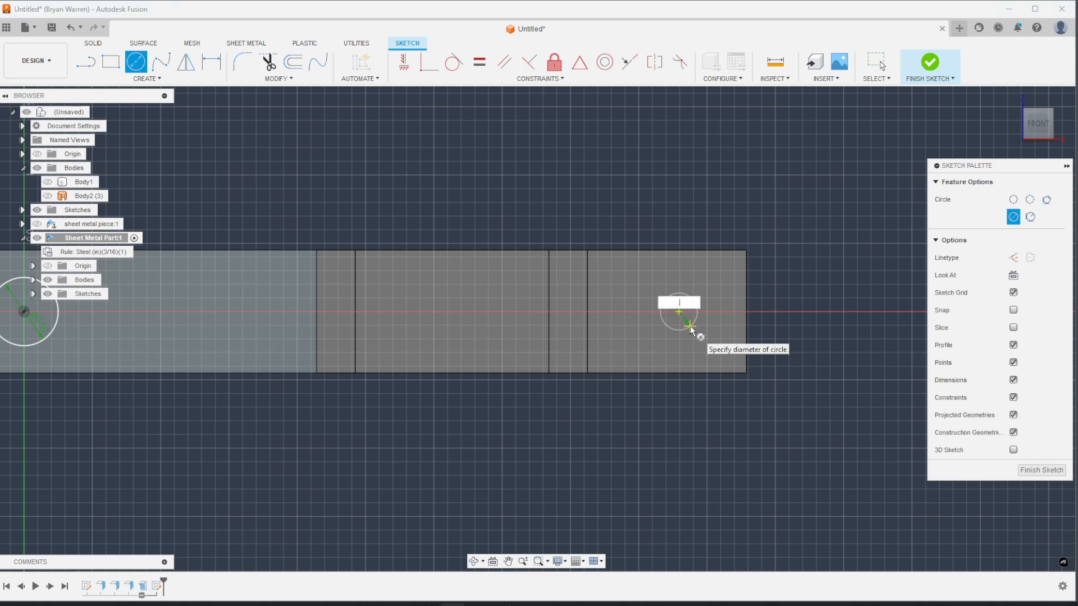
{"action": "type", "text": "5"}
{"action": "key", "text": "Return"}
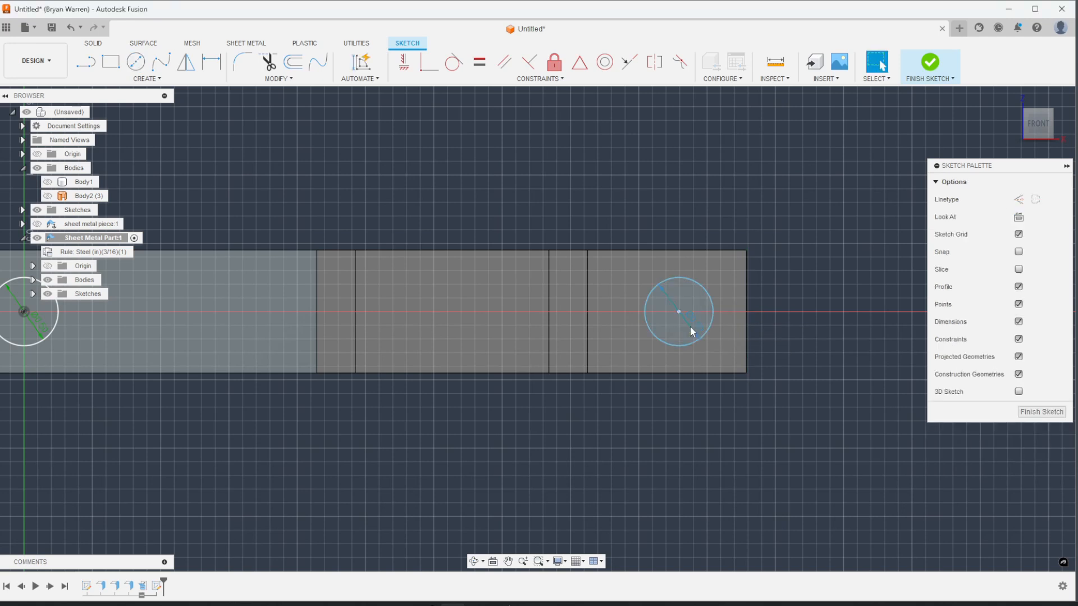
Dimension the second circle's tangent to the plate's end edge at 0.2 in and finish the sketch.
{"action": "right_click", "coordinate": [767, 333]}
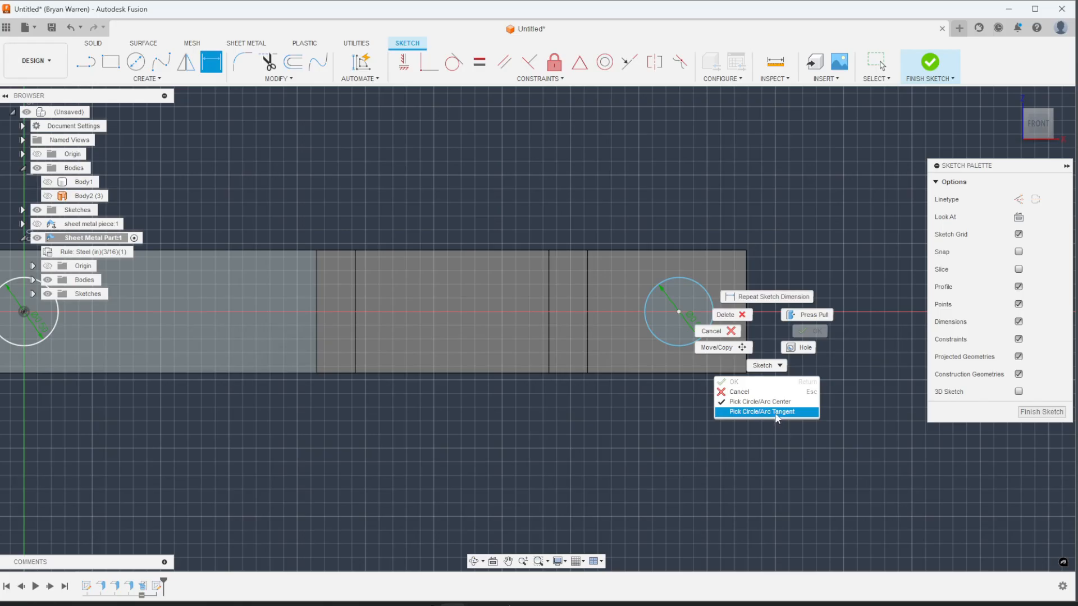
{"action": "left_click", "coordinate": [775, 413]}
{"action": "left_click", "coordinate": [713, 313]}
{"action": "left_click", "coordinate": [748, 316]}
{"action": "left_click", "coordinate": [731, 407]}
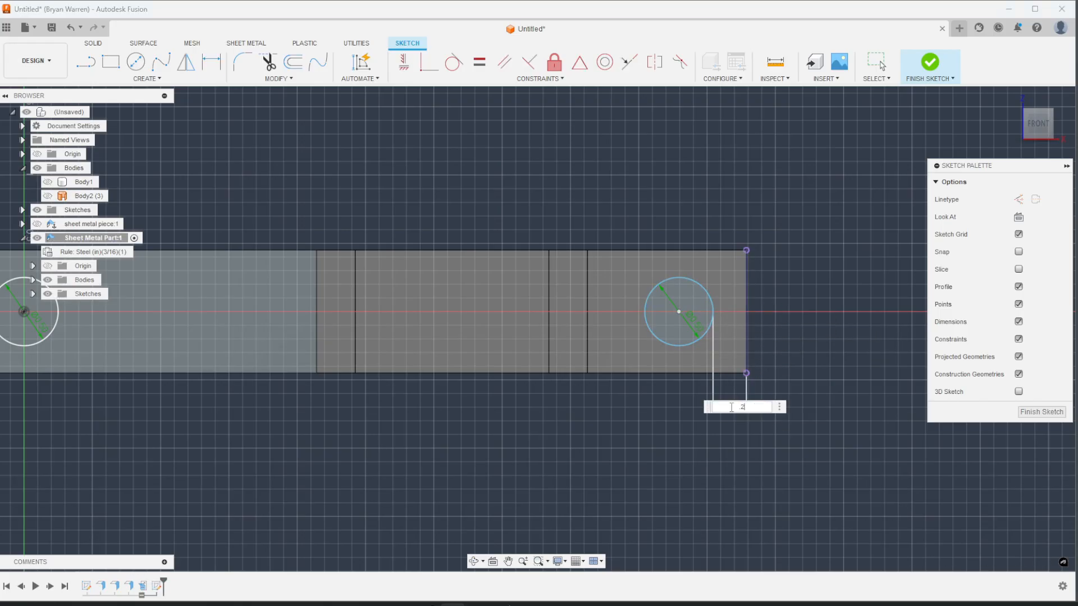
{"action": "type", "text": ".2"}
{"action": "key", "text": "Return"}
{"action": "left_click", "coordinate": [1021, 415]}
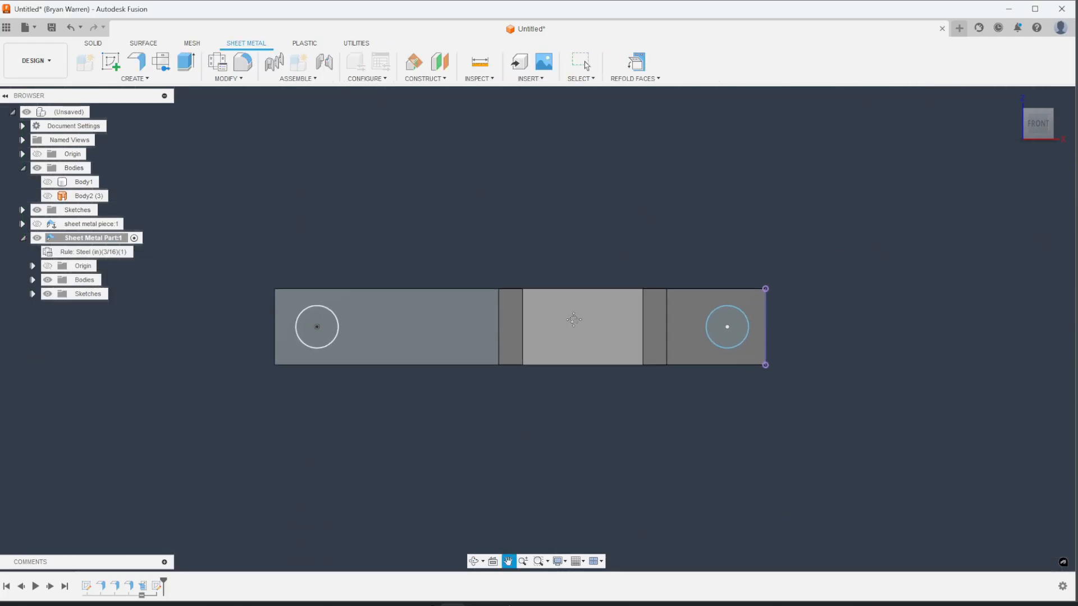
{"action": "left_click", "coordinate": [135, 59]}
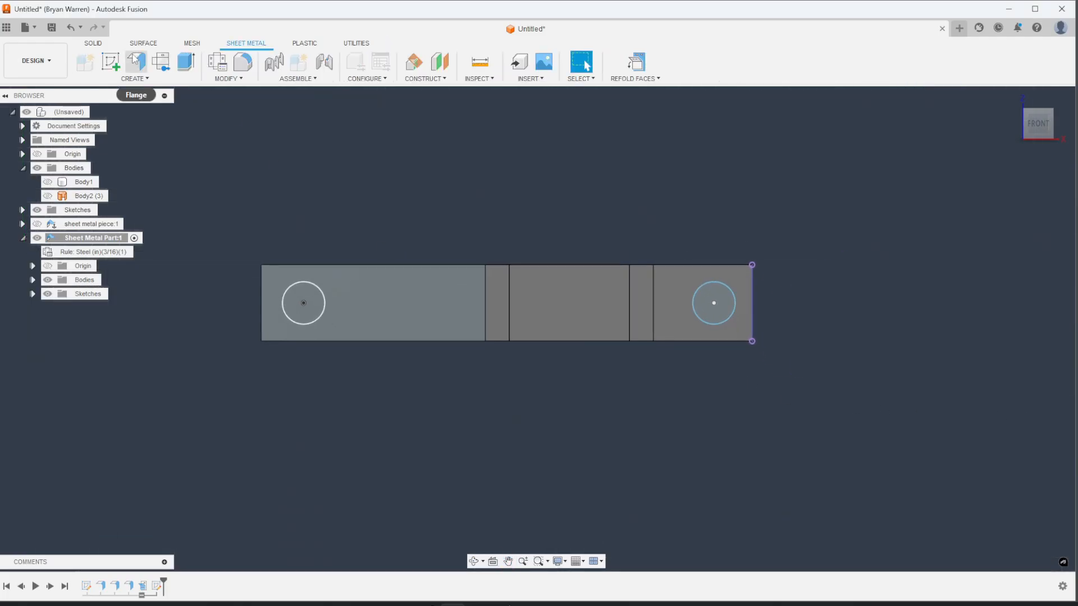
{"action": "left_click", "coordinate": [184, 62]}
{"action": "left_click", "coordinate": [306, 308]}
{"action": "left_click", "coordinate": [712, 305]}
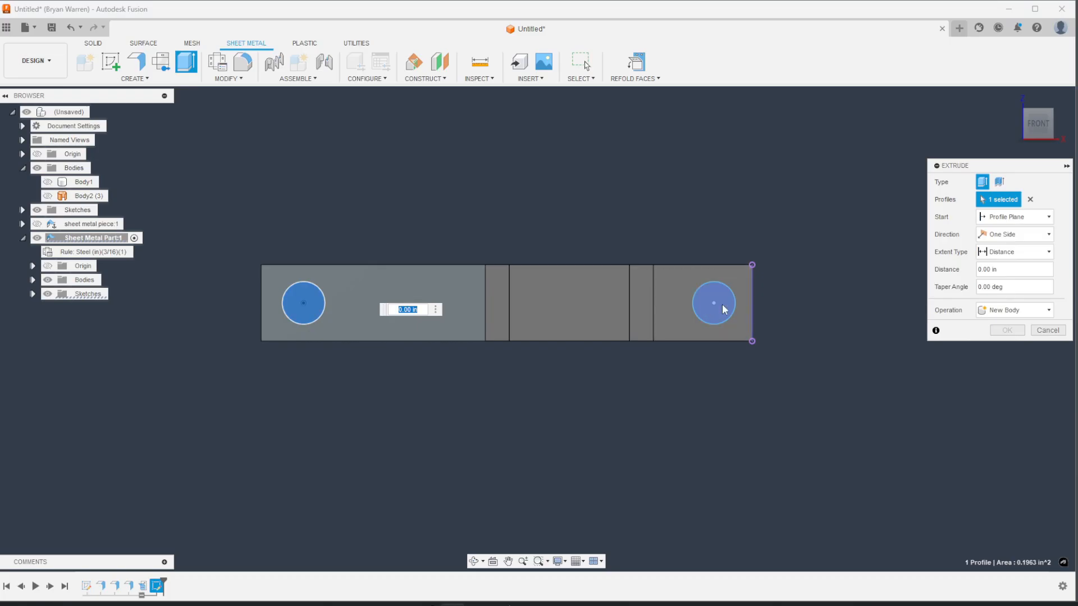
{"action": "middle_click_drag", "start_coordinate": [664, 337], "coordinate": [653, 256], "text": "shift"}
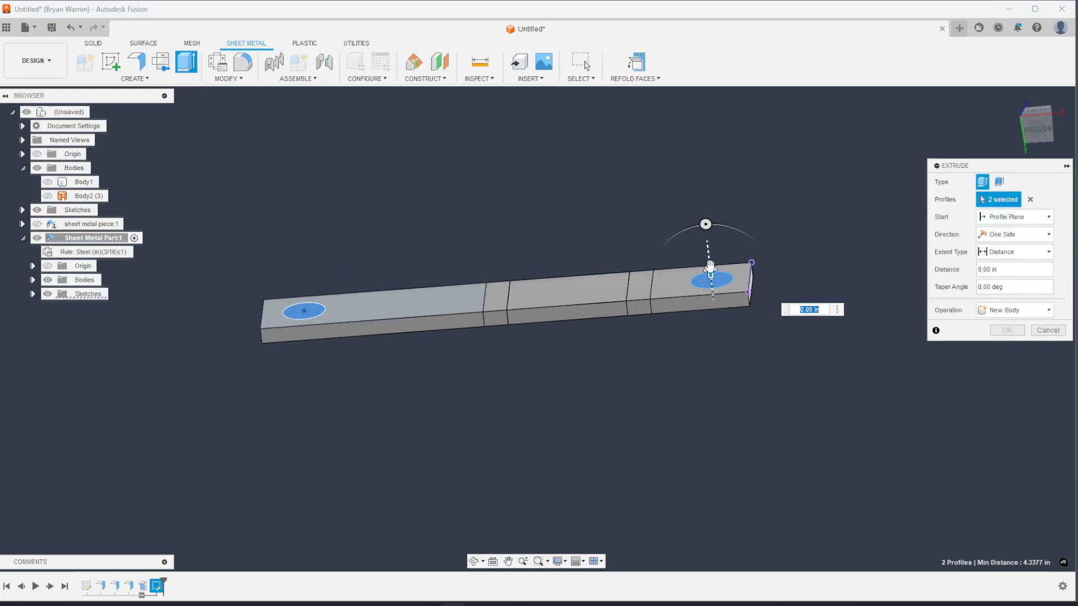
{"action": "left_click_drag", "start_coordinate": [711, 267], "coordinate": [716, 301]}
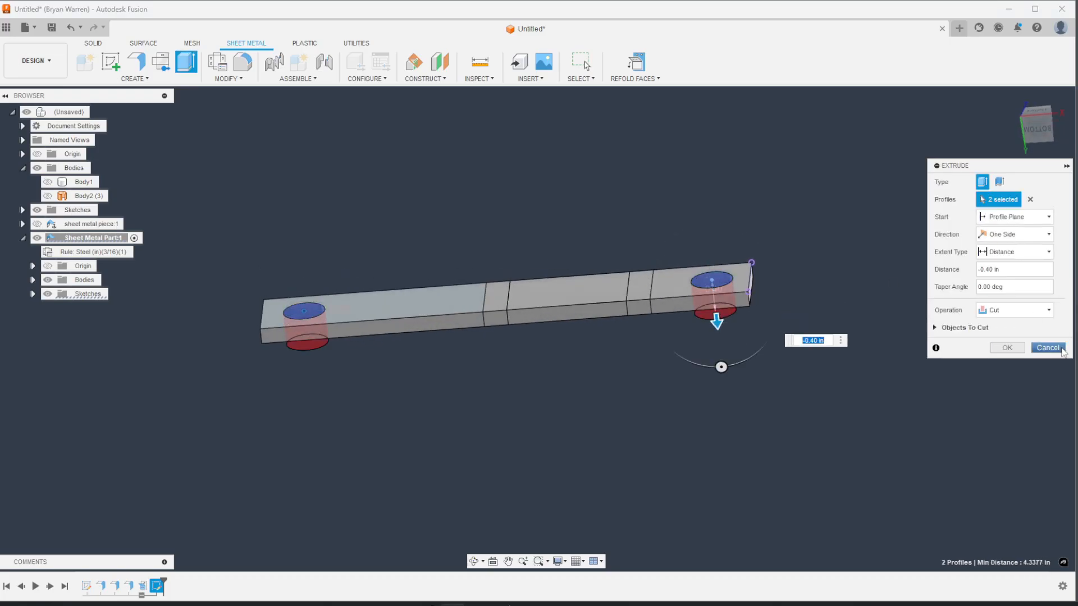
{"action": "key", "text": "Return"}
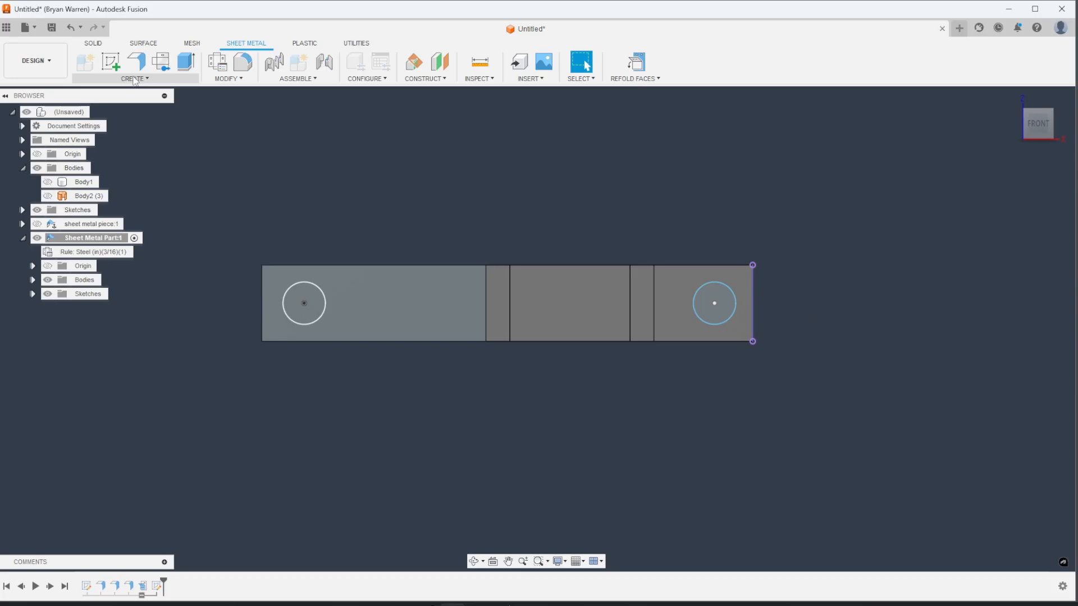
Cut 0.5 in diameter simple holes through all at the two sketched circle centres on the unfolded plate.
{"action": "left_click", "coordinate": [134, 79]}
{"action": "left_click", "coordinate": [105, 171]}
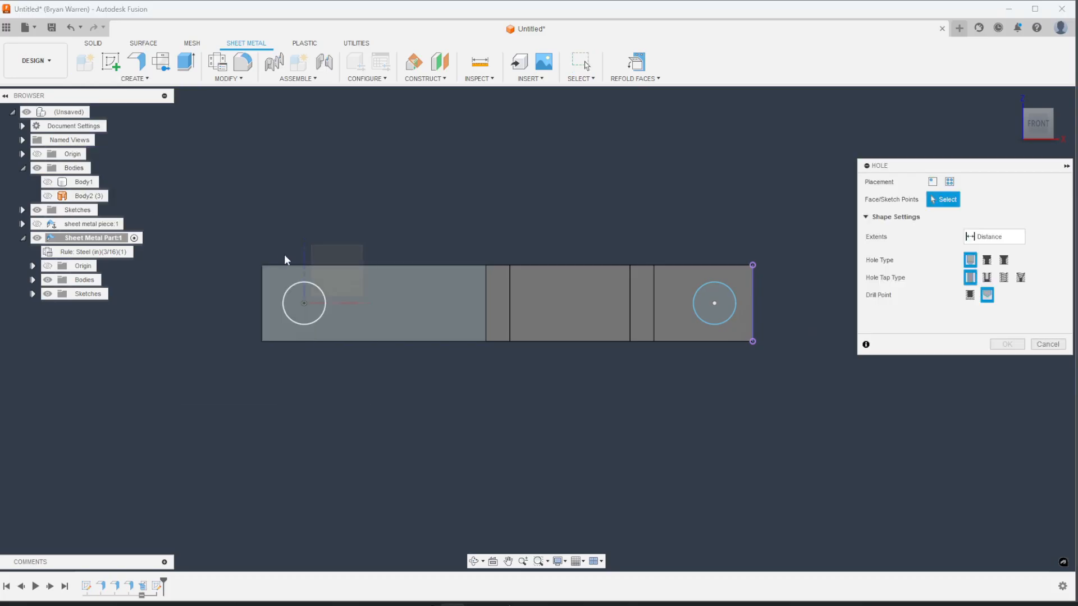
{"action": "left_click", "coordinate": [304, 303]}
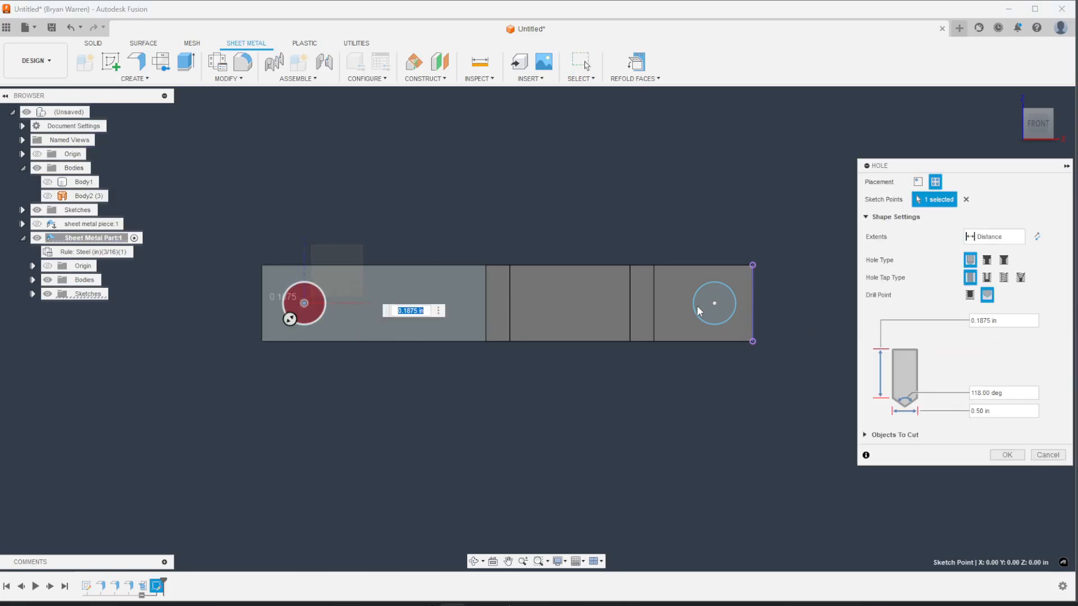
{"action": "left_click", "coordinate": [714, 306]}
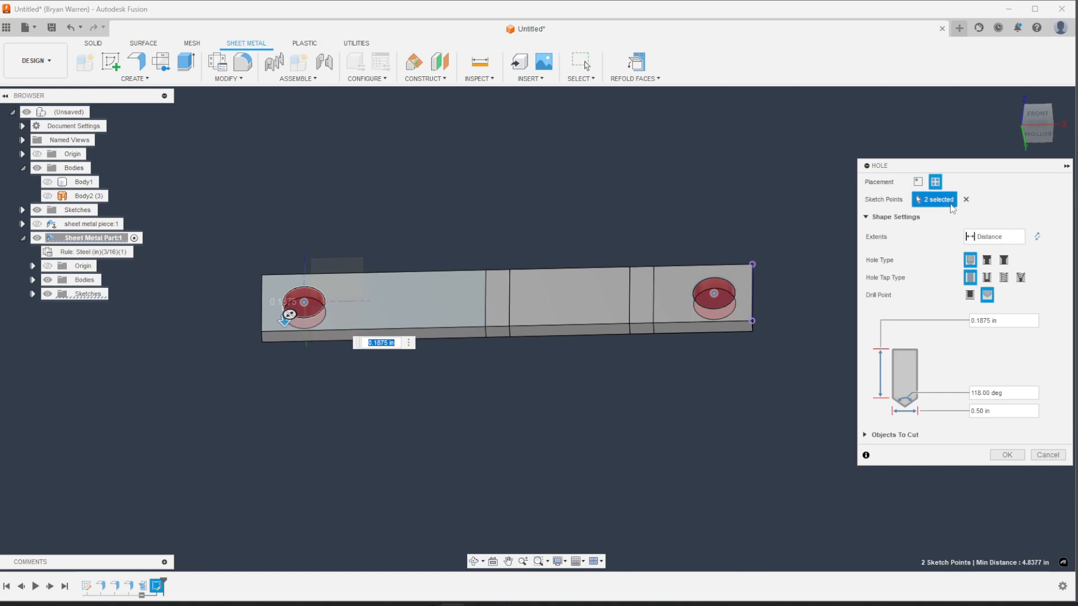
{"action": "left_click", "coordinate": [983, 240]}
{"action": "left_click", "coordinate": [984, 277]}
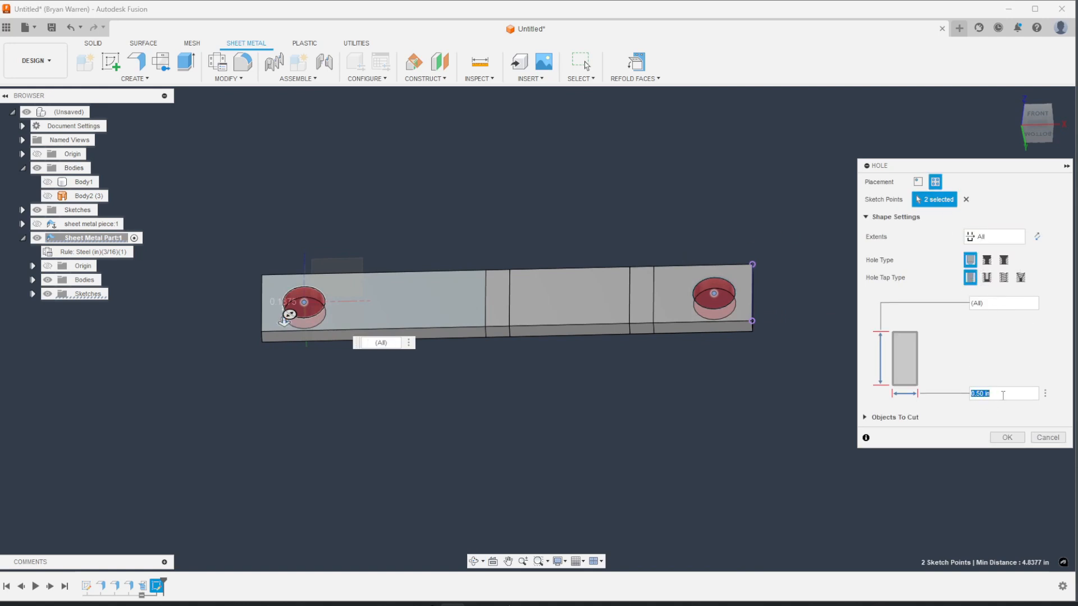
{"action": "left_click", "coordinate": [1006, 438]}
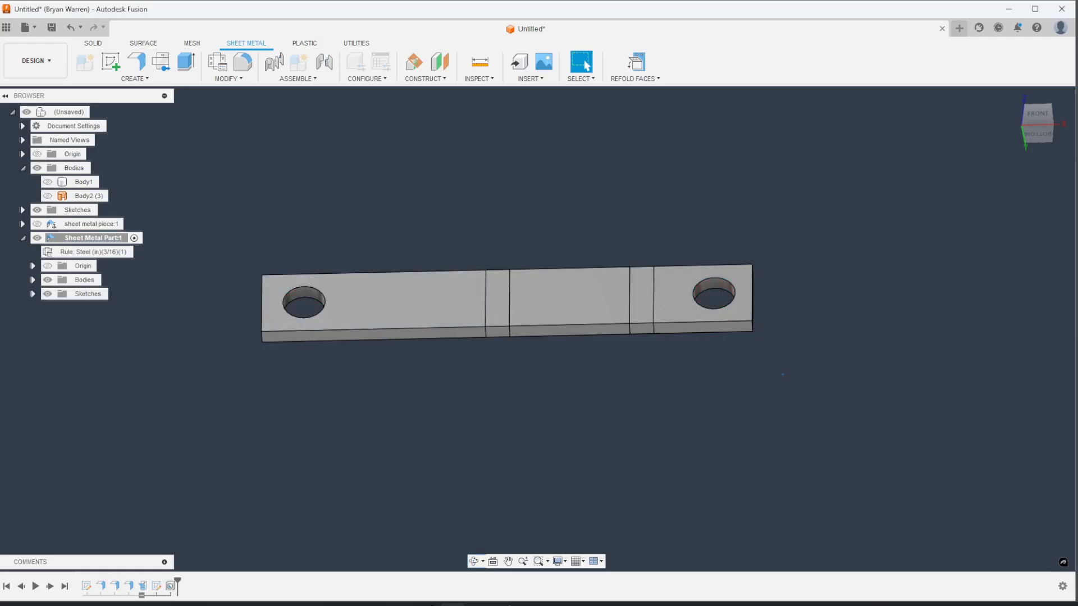
Refold the unfolded faces so the sheet metal part returns to its bent shape.
{"action": "middle_click_drag", "start_coordinate": [772, 355], "coordinate": [729, 317], "text": "shift"}
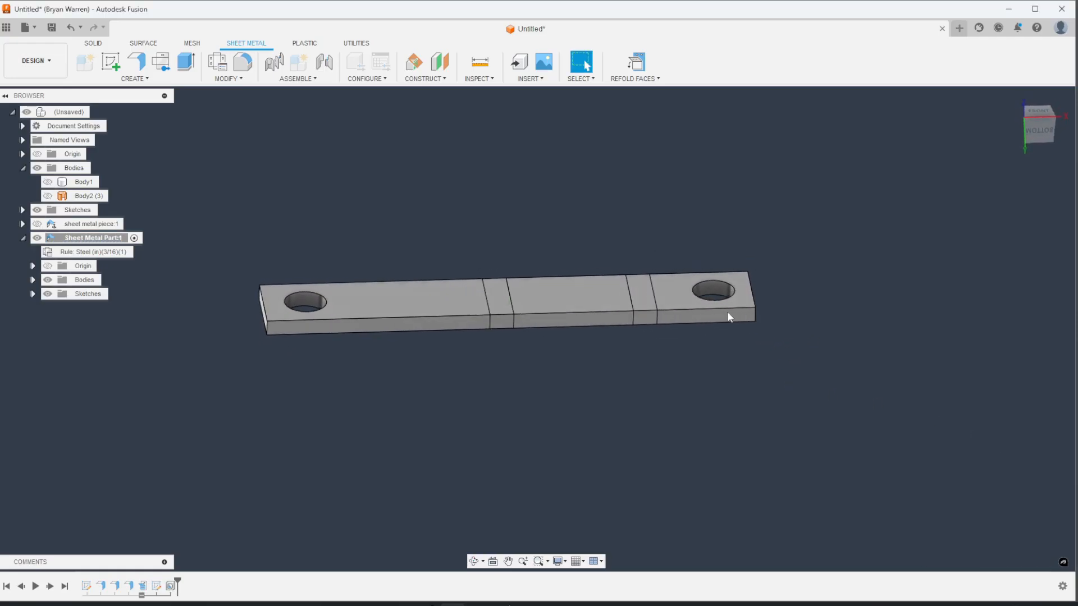
{"action": "left_click", "coordinate": [638, 66]}
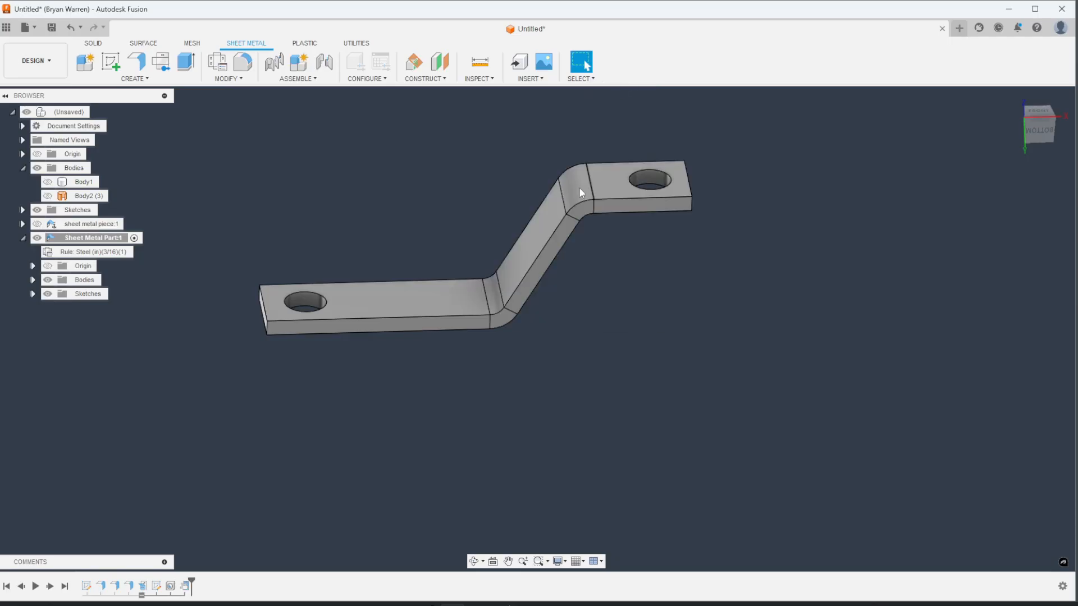
{"action": "scroll", "coordinate": [546, 266], "scroll_direction": "up", "scroll_amount": 2}
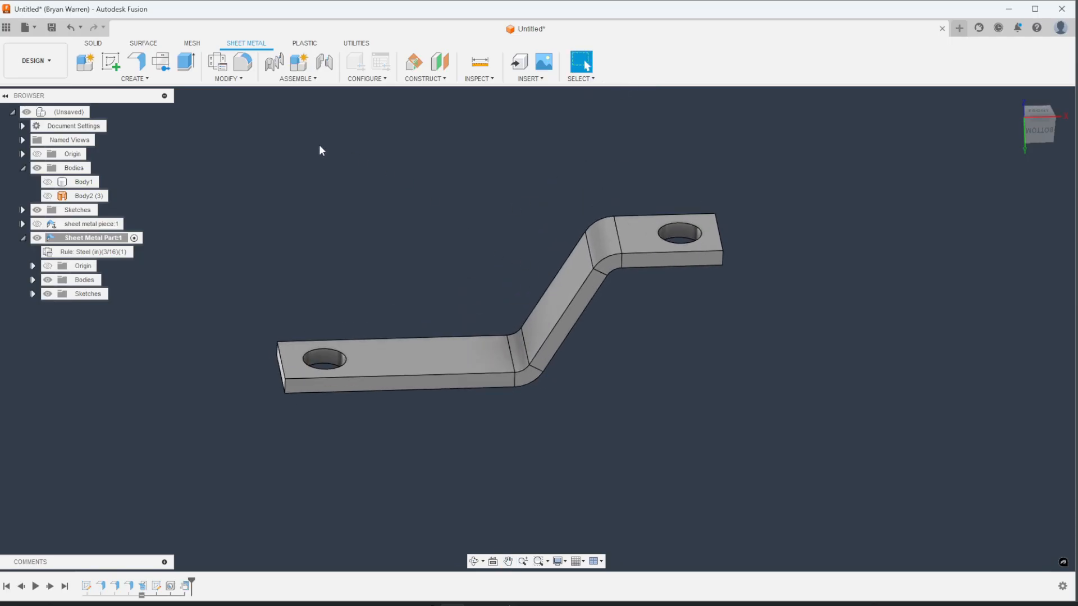
Fillet the four outer corner edges at both ends of the bracket with a 0.45 in radius.
{"action": "left_click", "coordinate": [237, 70]}
{"action": "middle_click_drag", "start_coordinate": [587, 195], "coordinate": [607, 219], "text": "shift"}
{"action": "scroll", "coordinate": [628, 239], "scroll_direction": "up", "scroll_amount": 3}
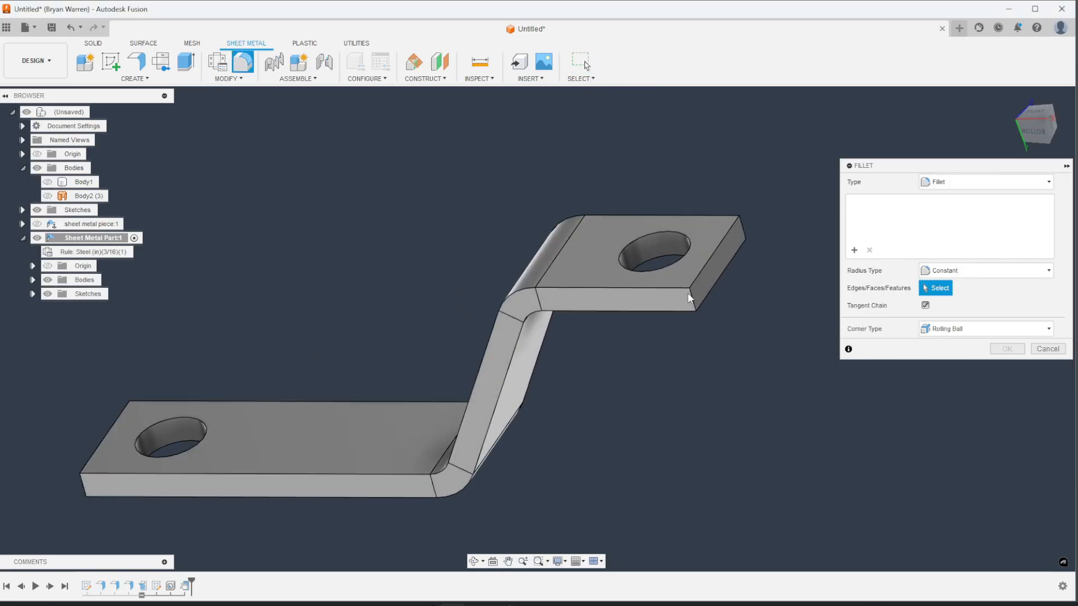
{"action": "left_click", "coordinate": [693, 299]}
{"action": "left_click", "coordinate": [743, 223]}
{"action": "middle_click_drag", "start_coordinate": [417, 321], "coordinate": [591, 185]}
{"action": "left_click", "coordinate": [252, 350]}
{"action": "middle_click_drag", "start_coordinate": [287, 338], "coordinate": [249, 350], "text": "shift"}
{"action": "left_click", "coordinate": [251, 326]}
{"action": "type", "text": ".5"}
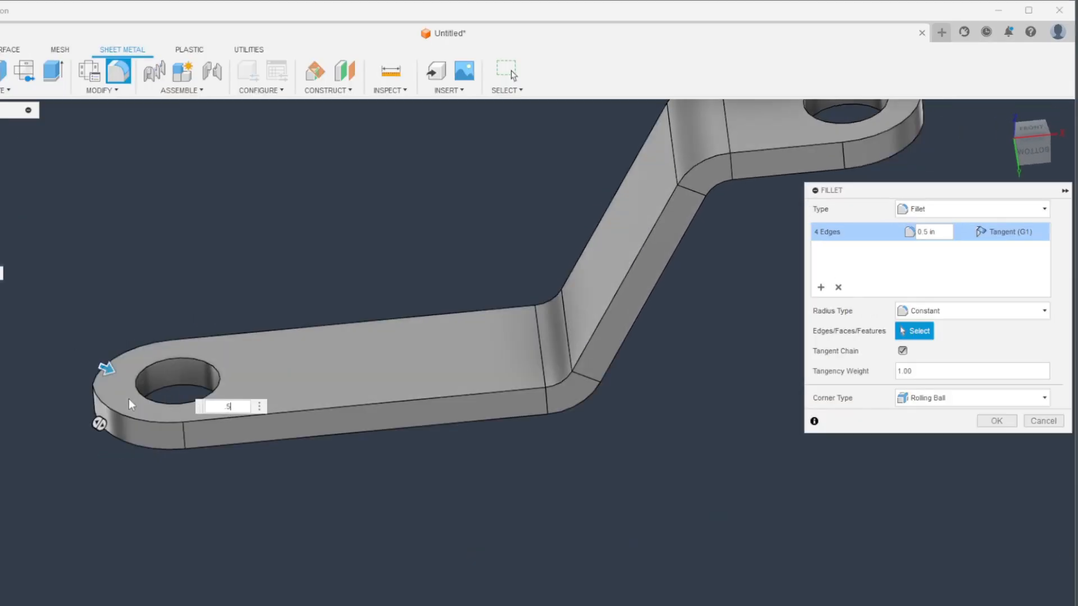
{"action": "key", "text": "BackSpace"}
{"action": "type", "text": "45"}
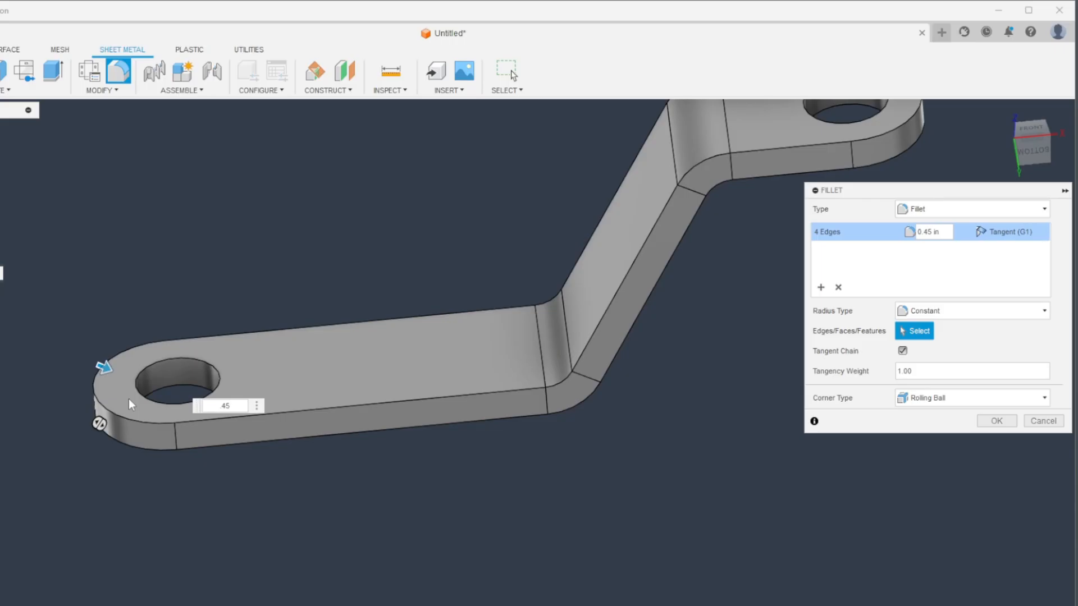
{"action": "key", "text": "Return"}
{"action": "scroll", "coordinate": [167, 392], "scroll_direction": "down", "scroll_amount": 3}
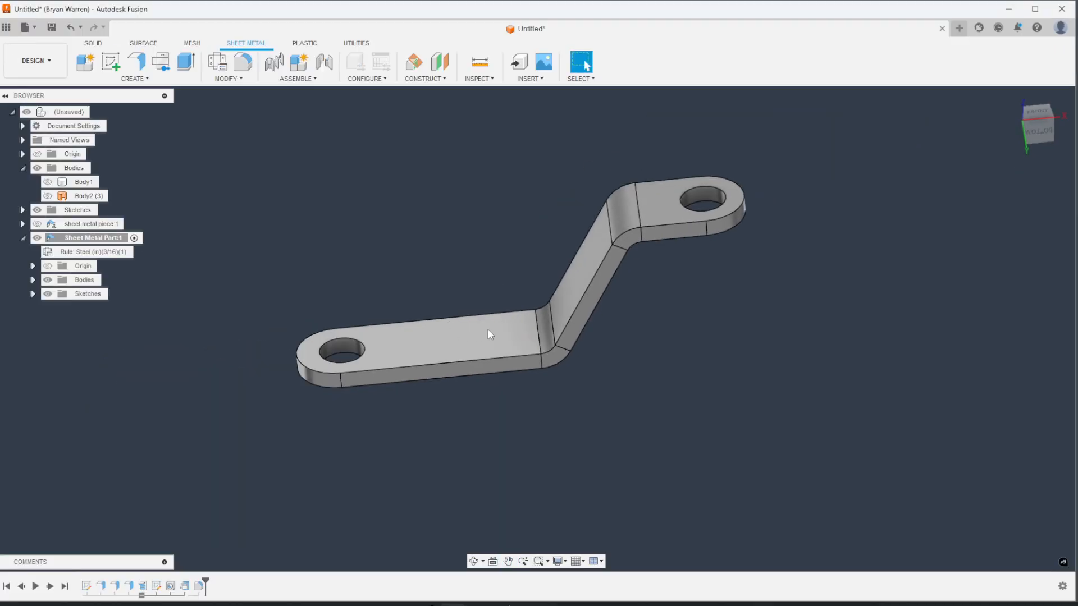
Create a flat pattern of the sheet metal part with the long base plate's face as the stationary face.
{"action": "middle_click_drag", "start_coordinate": [440, 277], "coordinate": [443, 254], "text": "shift"}
{"action": "left_click", "coordinate": [140, 80]}
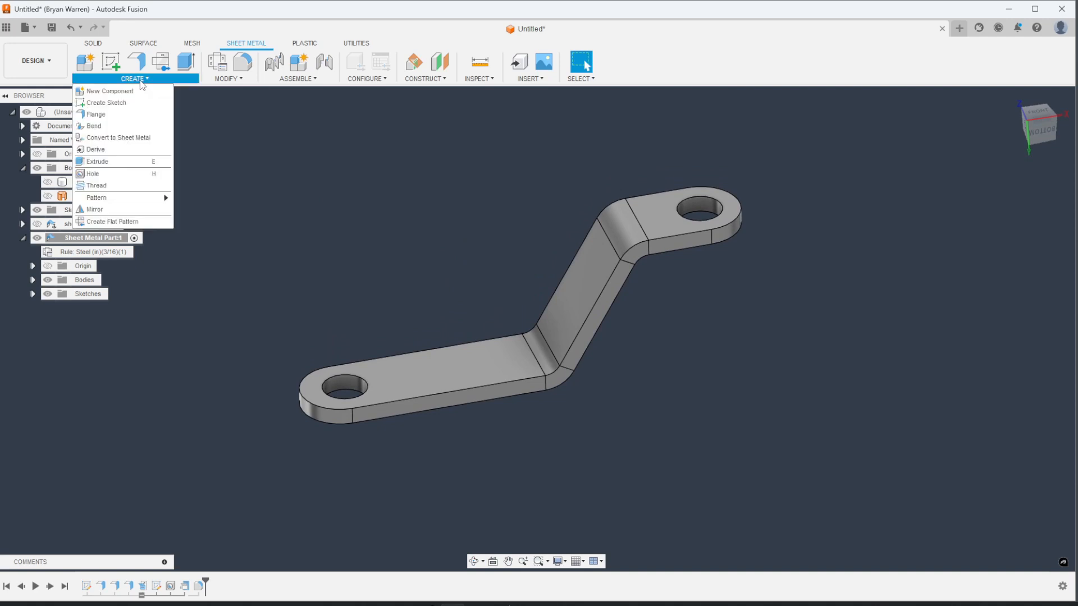
{"action": "left_click", "coordinate": [129, 222]}
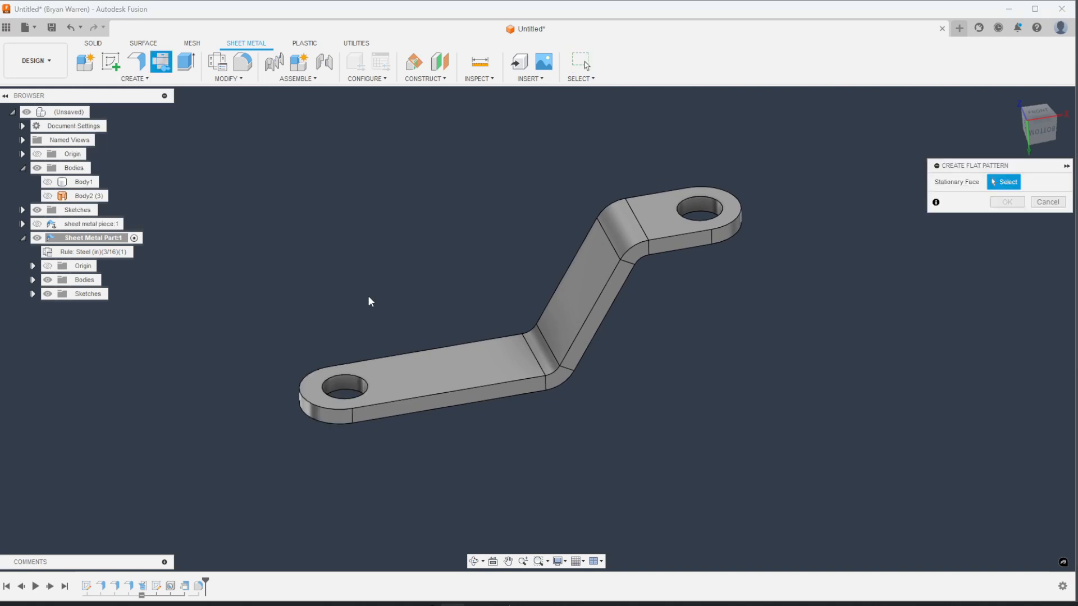
{"action": "left_click", "coordinate": [437, 364]}
{"action": "left_click", "coordinate": [1007, 202]}
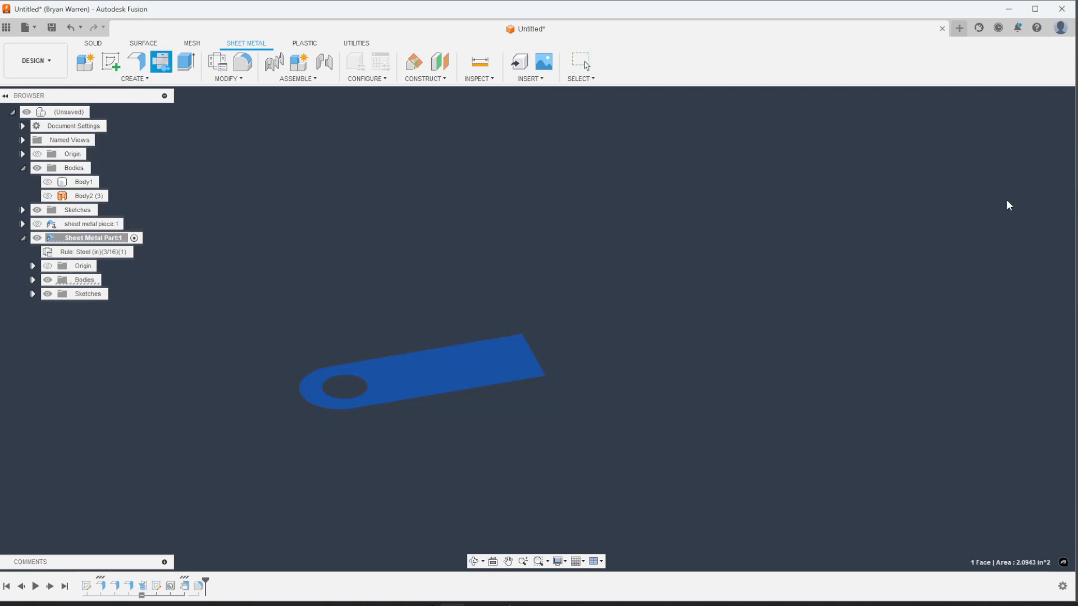
{"action": "scroll", "coordinate": [675, 274], "scroll_direction": "down", "scroll_amount": 2}
{"action": "middle_click_drag", "start_coordinate": [662, 272], "coordinate": [600, 257]}
{"action": "scroll", "coordinate": [559, 201], "scroll_direction": "up", "scroll_amount": 1}
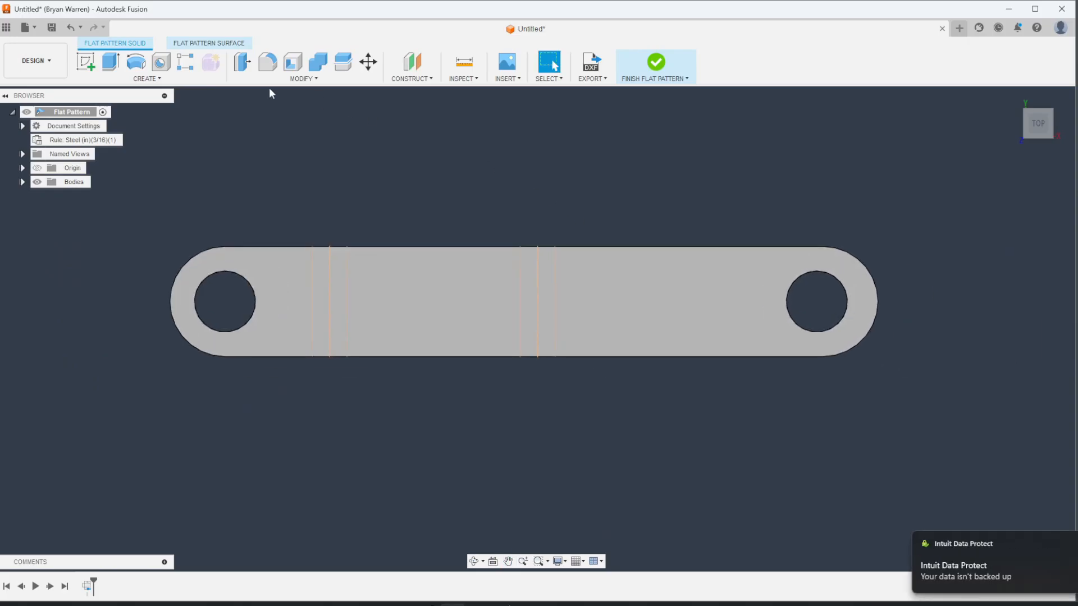
Start a drawing from the design and save the file under the customer's full name followed by "sheet metal part".
{"action": "left_click", "coordinate": [36, 60]}
{"action": "mouse_move", "coordinate": [65, 217]}
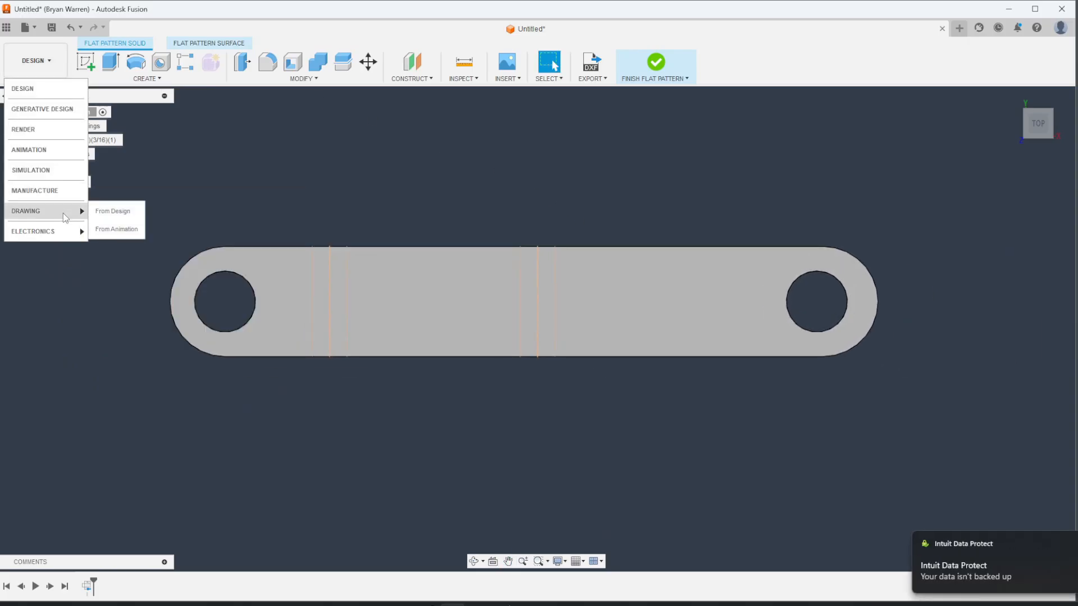
{"action": "left_click", "coordinate": [107, 212]}
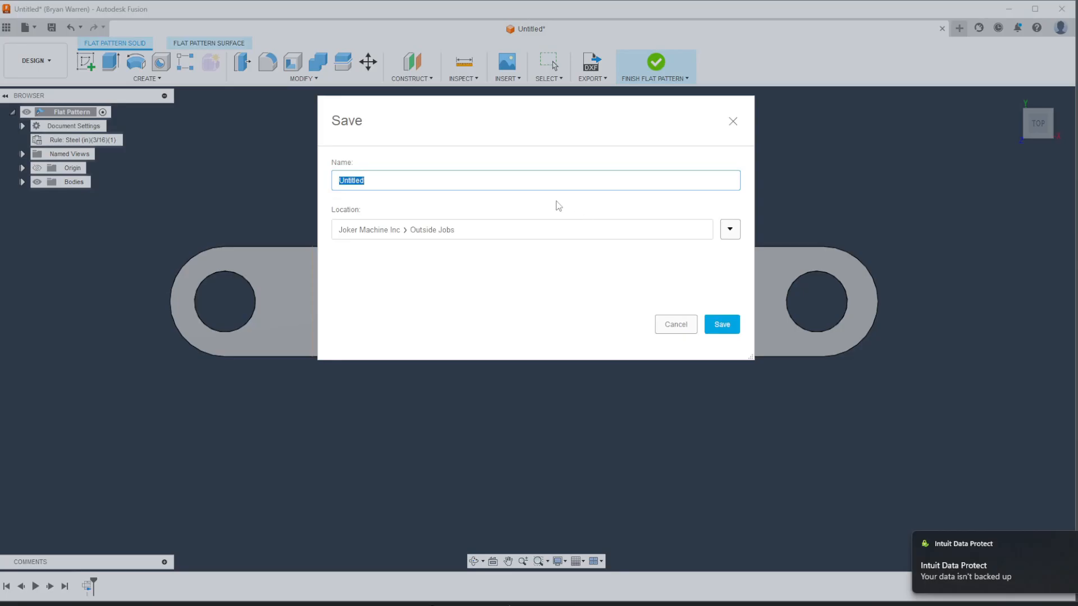
{"action": "type", "text": "shee"}
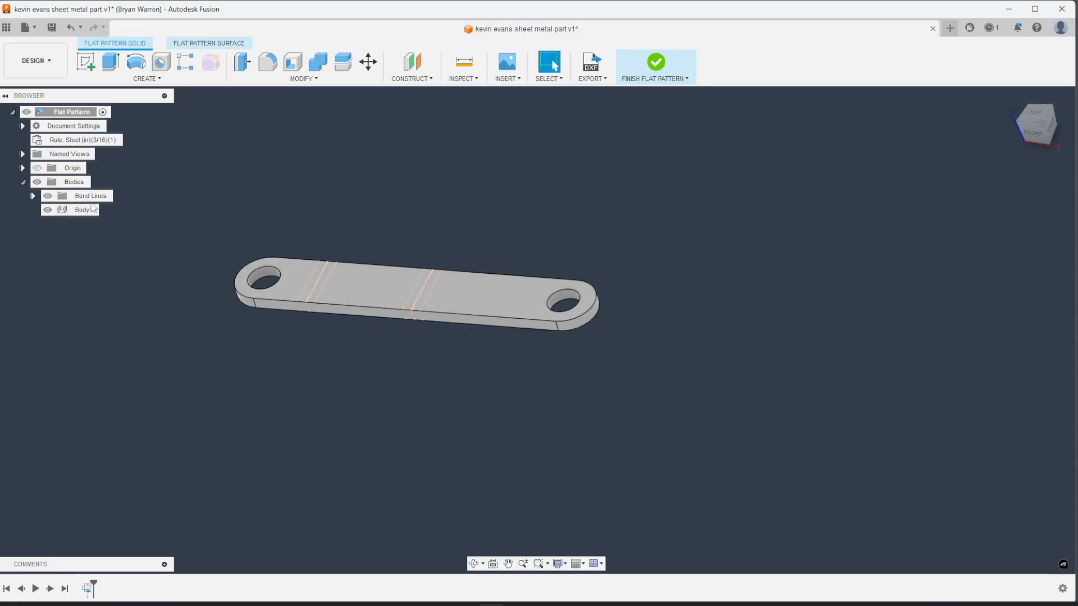
Switch between the folded model and its flat pattern to compare the two representations.
{"action": "left_click", "coordinate": [656, 63]}
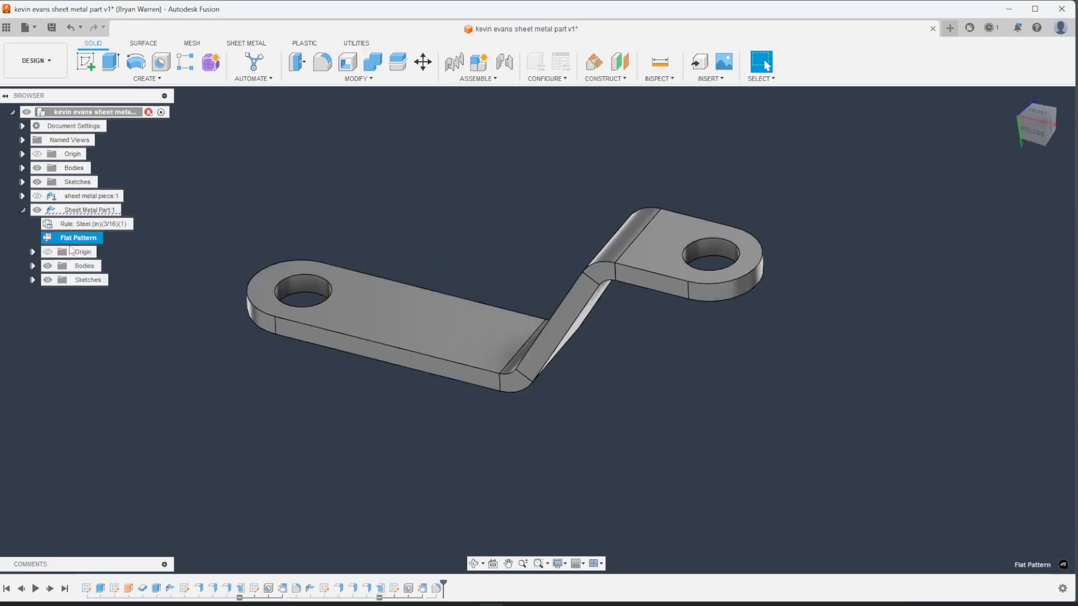
{"action": "left_click", "coordinate": [109, 239]}
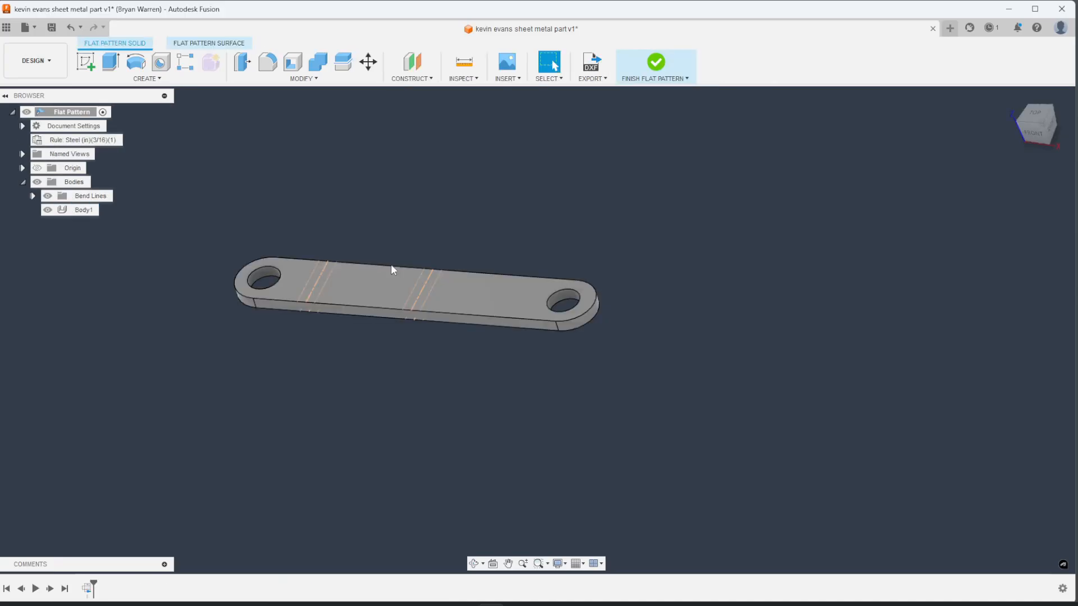
{"action": "left_click", "coordinate": [666, 72]}
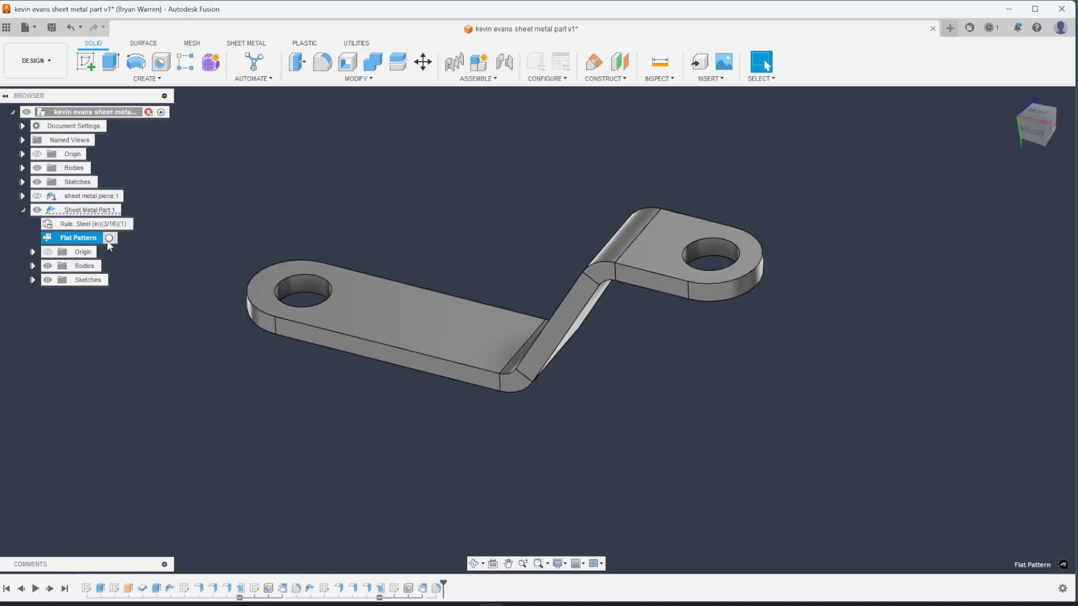
{"action": "left_click", "coordinate": [109, 238]}
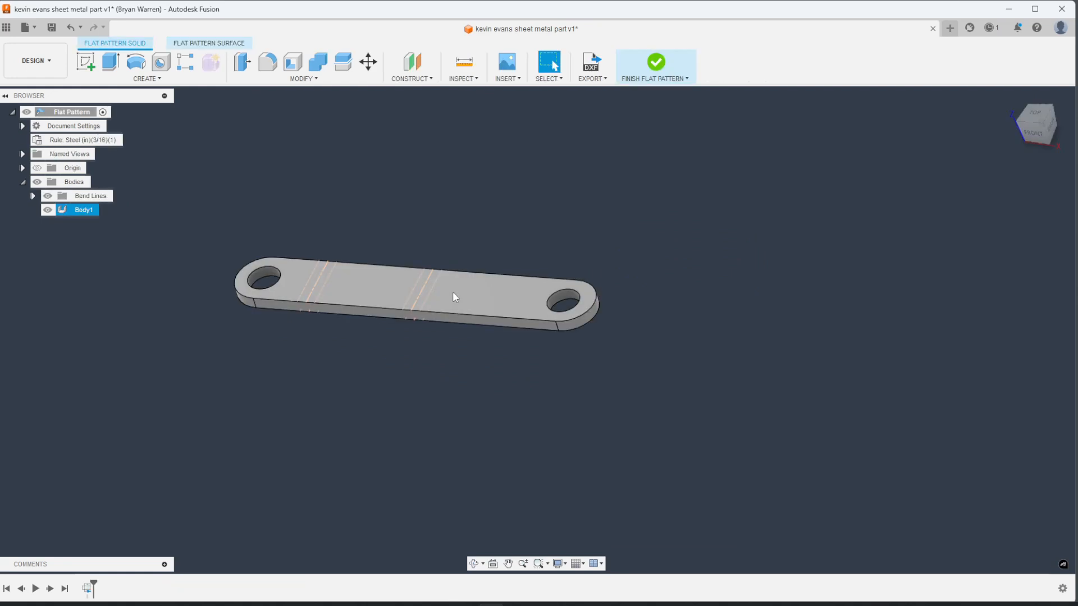
Create a new drawing using the Flat Pattern representation and place its Top view at 1:1 just above the sheet's centre.
{"action": "left_click", "coordinate": [1019, 269]}
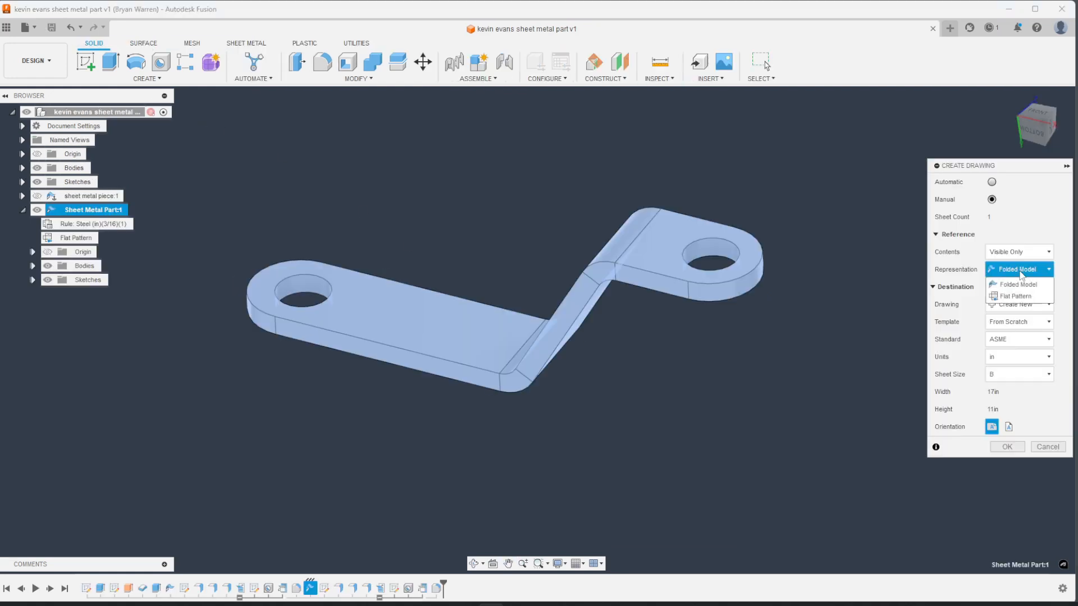
{"action": "left_click", "coordinate": [1016, 296]}
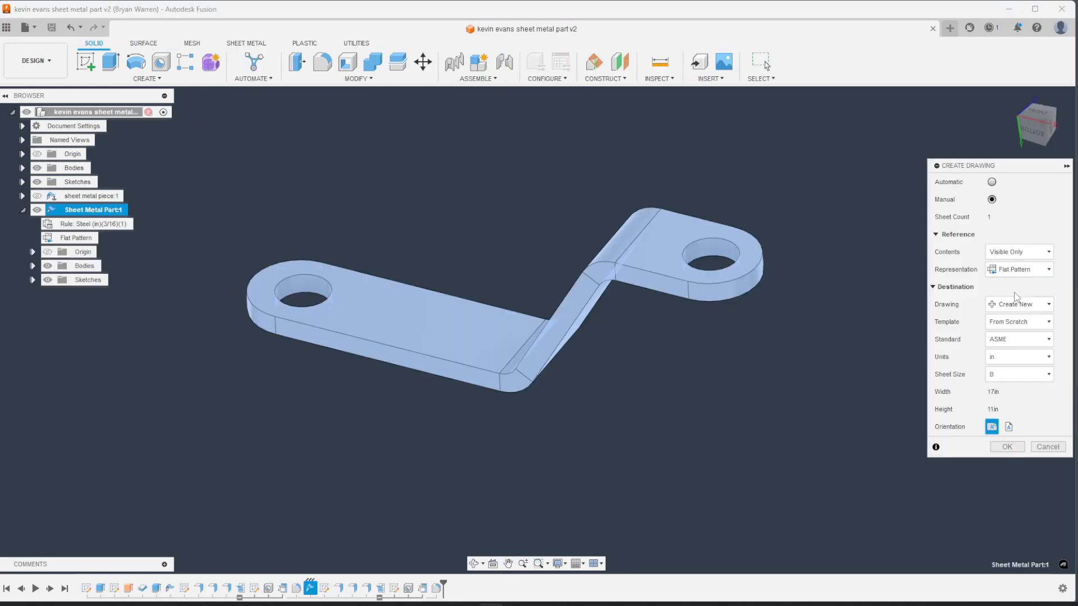
{"action": "left_click", "coordinate": [1016, 304]}
{"action": "left_click", "coordinate": [1017, 311]}
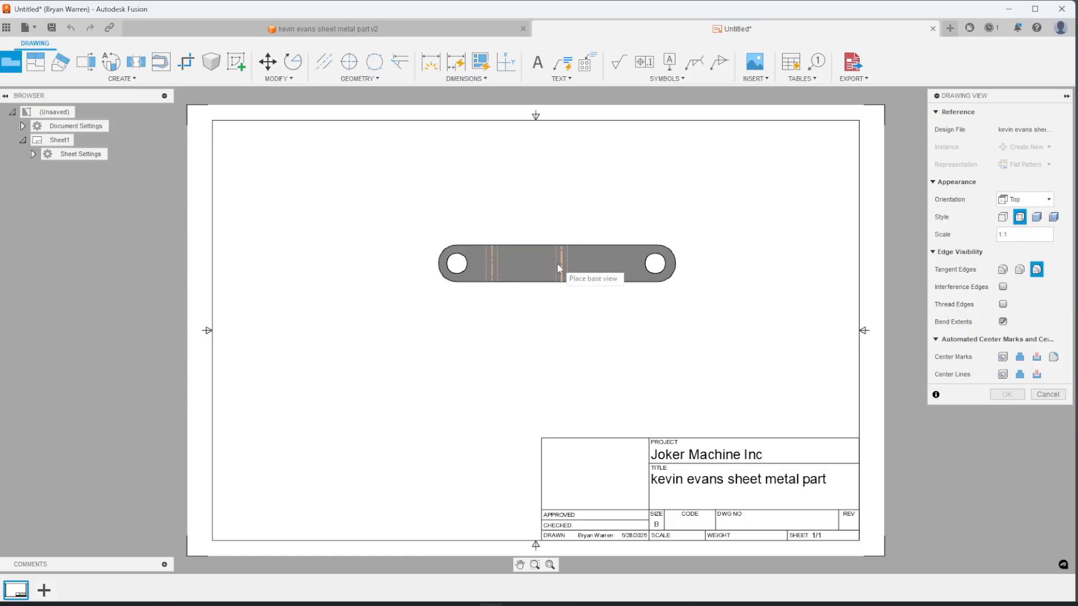
{"action": "left_click", "coordinate": [586, 274]}
{"action": "left_click", "coordinate": [1008, 395]}
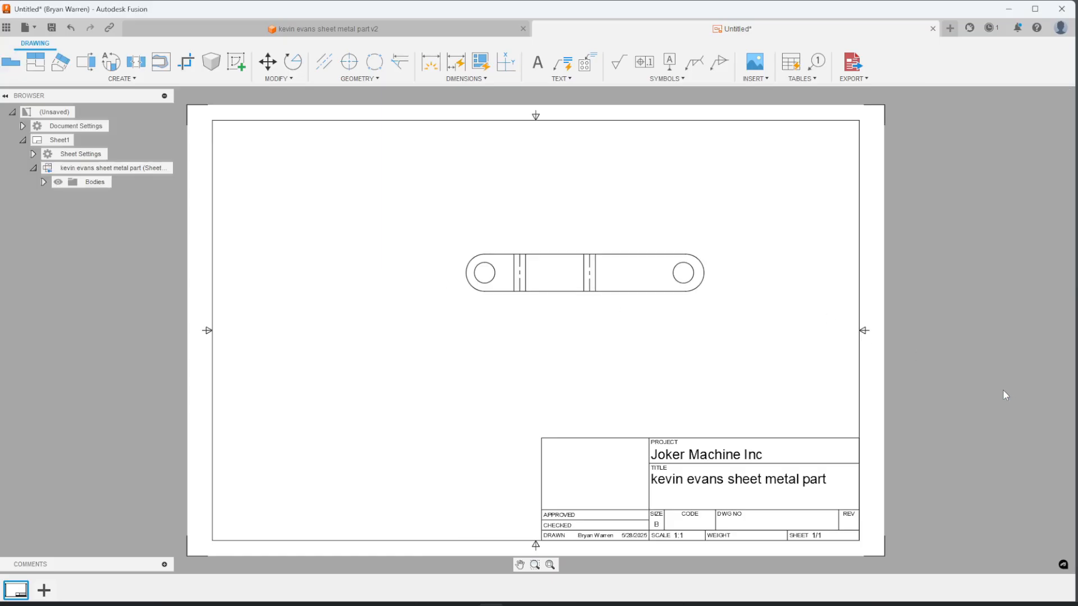
Add a second base view of the model in NW Isometric orientation at 1:1 scale in the sheet's upper-left area.
{"action": "left_click", "coordinate": [22, 61]}
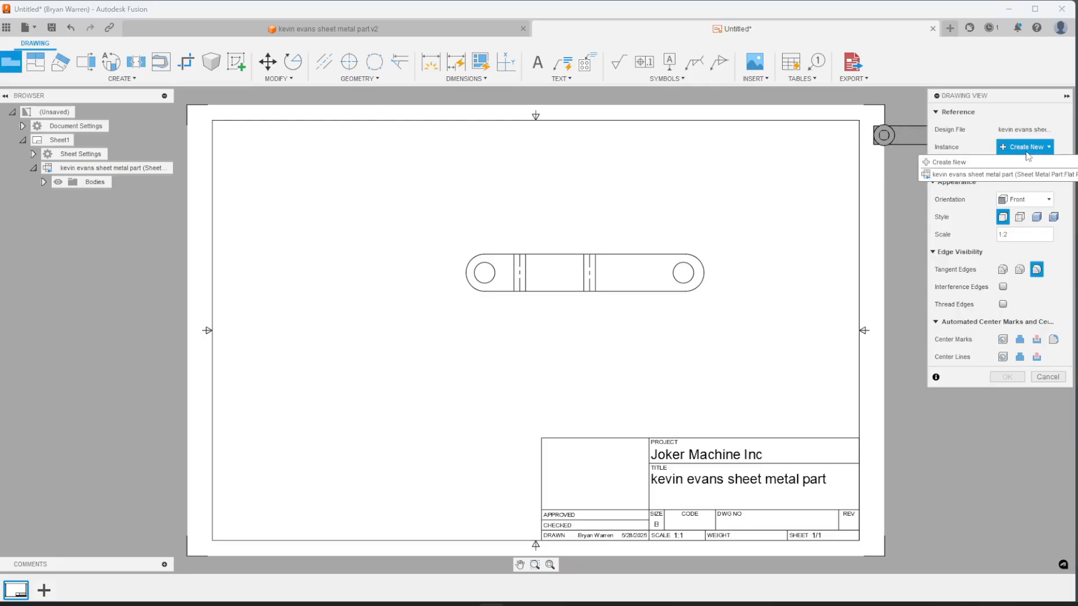
{"action": "left_click", "coordinate": [1025, 200]}
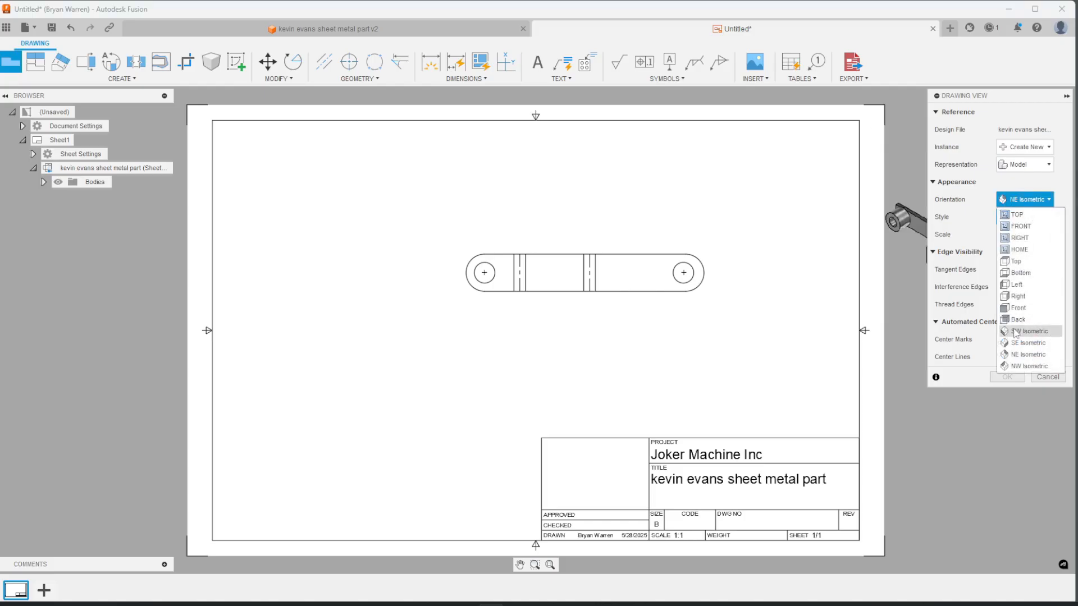
{"action": "left_click", "coordinate": [1027, 367]}
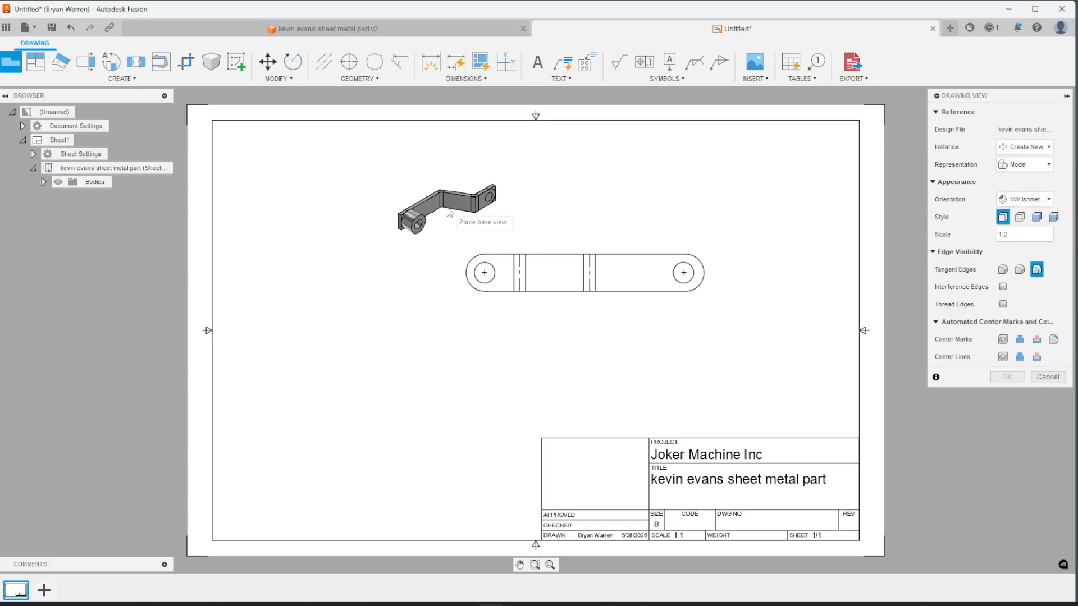
{"action": "left_click", "coordinate": [1059, 235]}
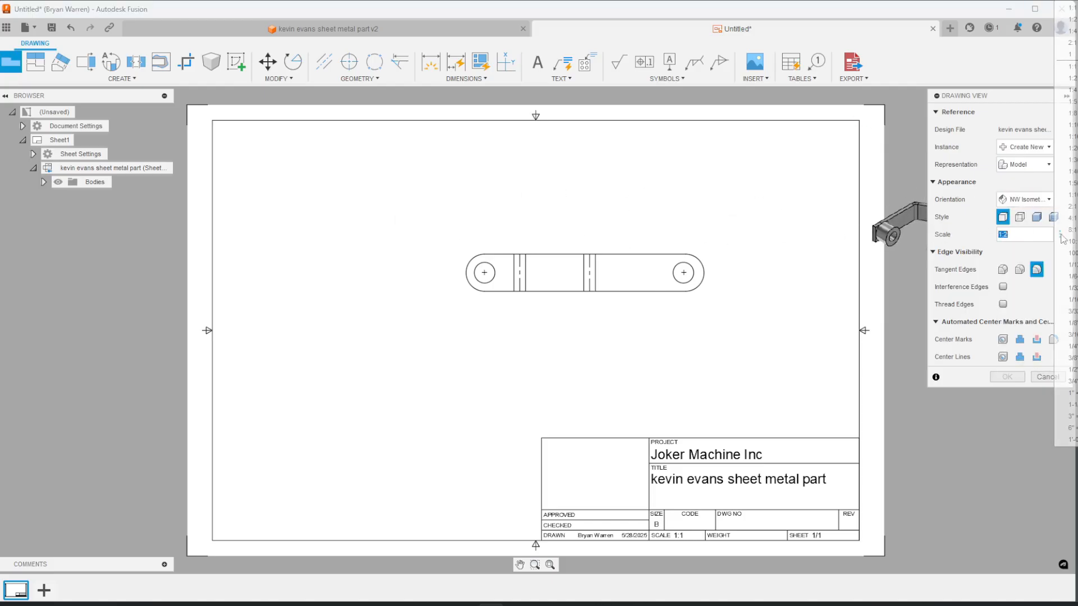
{"action": "left_click", "coordinate": [1068, 69]}
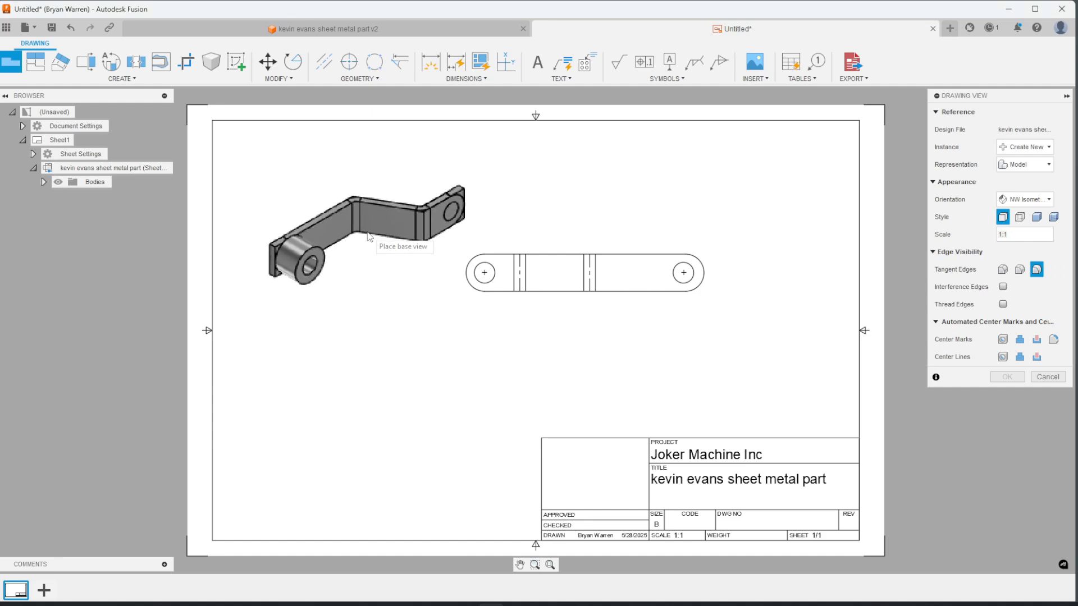
{"action": "left_click", "coordinate": [339, 190]}
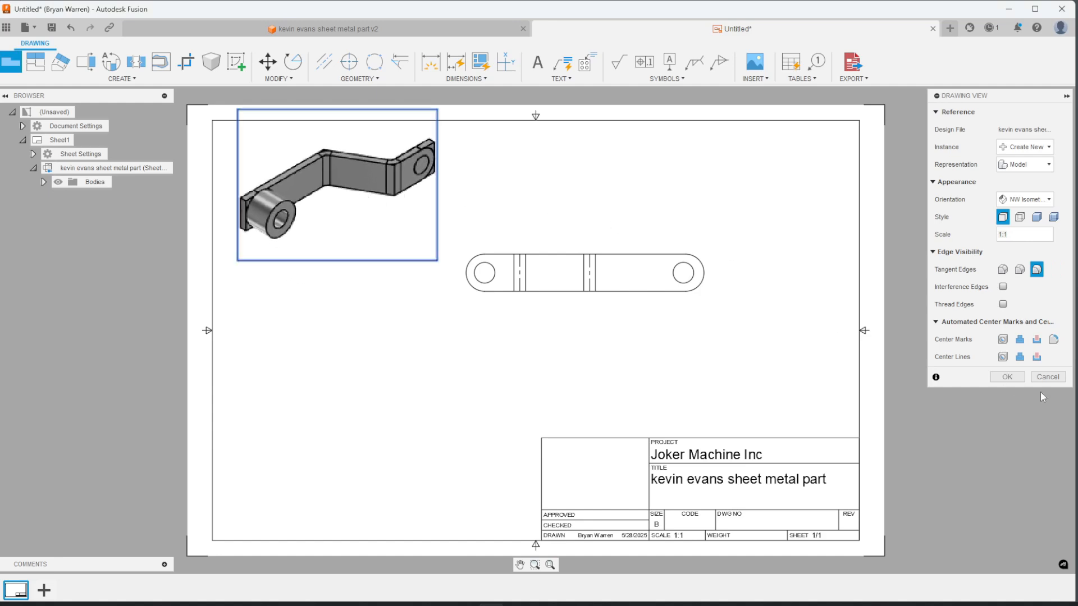
{"action": "left_click", "coordinate": [1008, 376]}
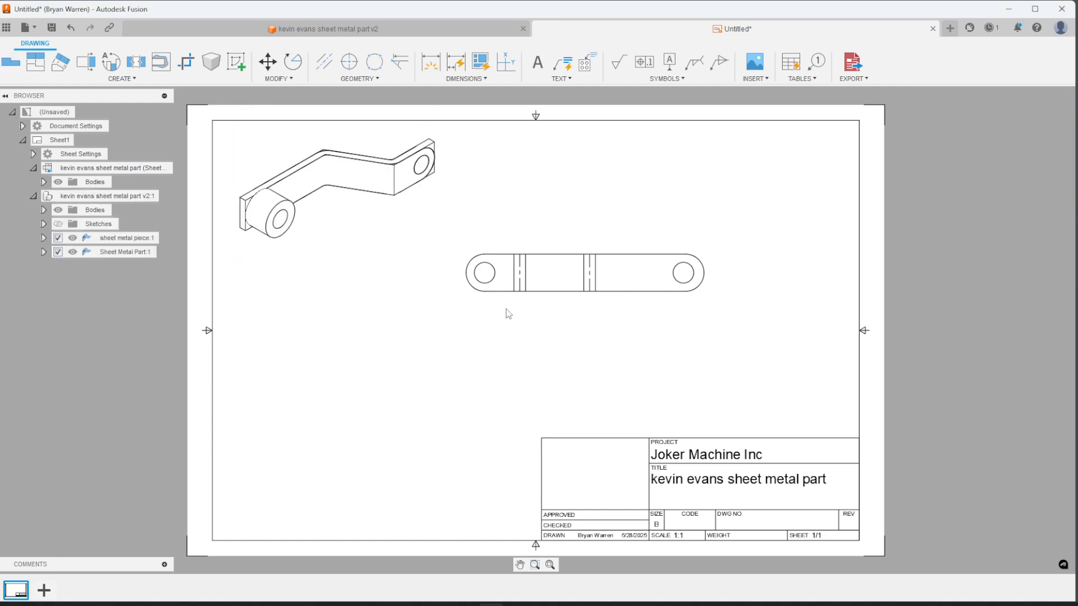
Hide the original bodies in the isometric view, exclude the sheet metal piece component, and show the Sheet Metal Part's bodies.
{"action": "left_click", "coordinate": [44, 252]}
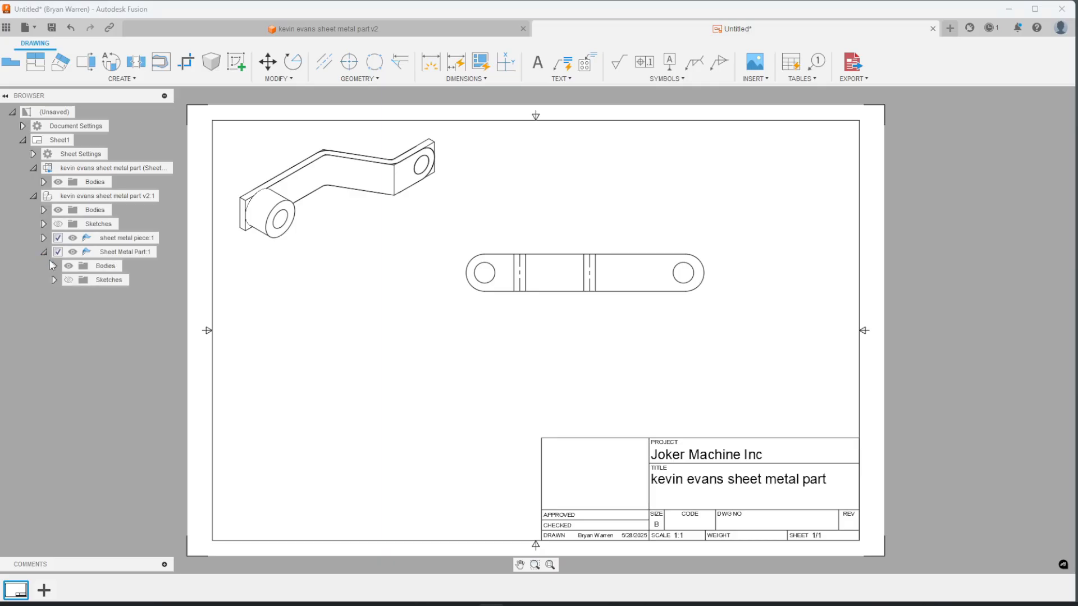
{"action": "left_click", "coordinate": [58, 210]}
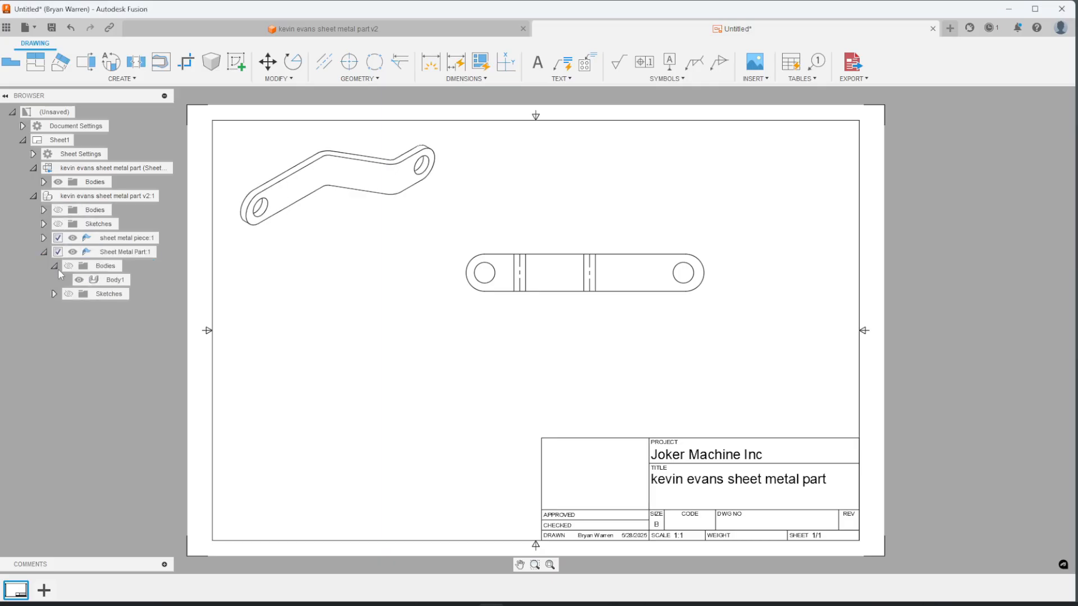
{"action": "left_click", "coordinate": [58, 240]}
{"action": "left_click", "coordinate": [58, 238]}
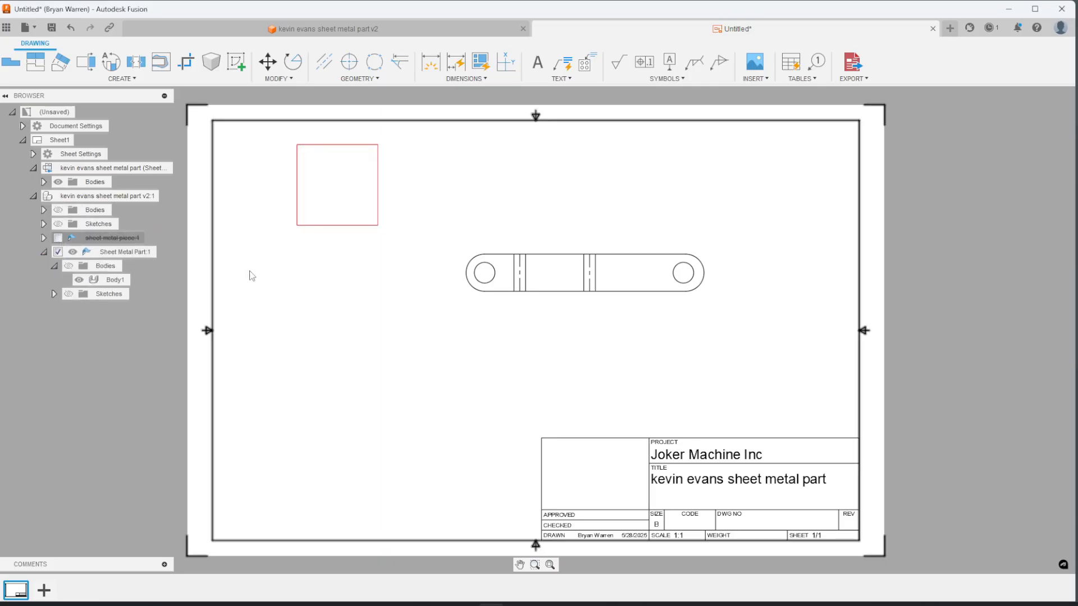
{"action": "left_click", "coordinate": [68, 266]}
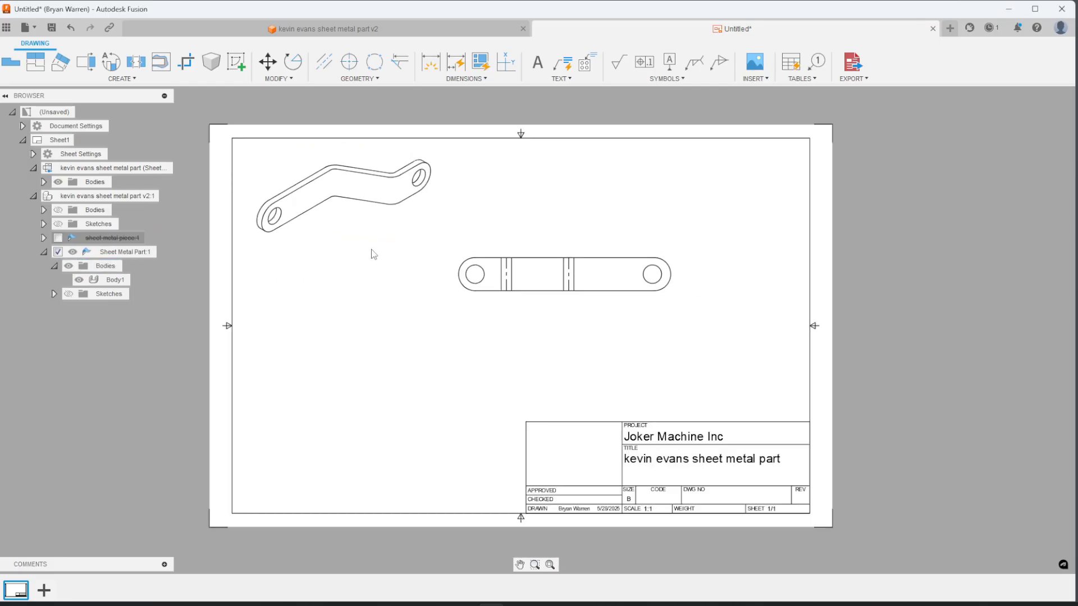
Dimension the distance between the two bend centrelines below the flat pattern and the radius of its left rounded end.
{"action": "middle_click_drag", "start_coordinate": [578, 281], "coordinate": [542, 278]}
{"action": "scroll", "coordinate": [539, 278], "scroll_direction": "down", "scroll_amount": 3}
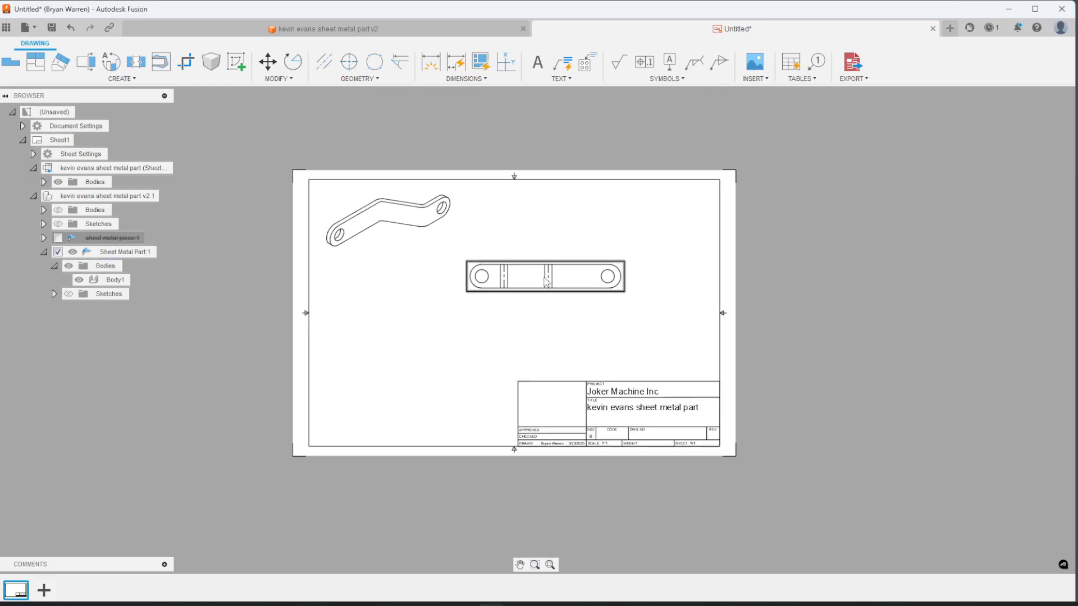
{"action": "scroll", "coordinate": [544, 280], "scroll_direction": "up", "scroll_amount": 6}
{"action": "scroll", "coordinate": [441, 164], "scroll_direction": "up", "scroll_amount": 3}
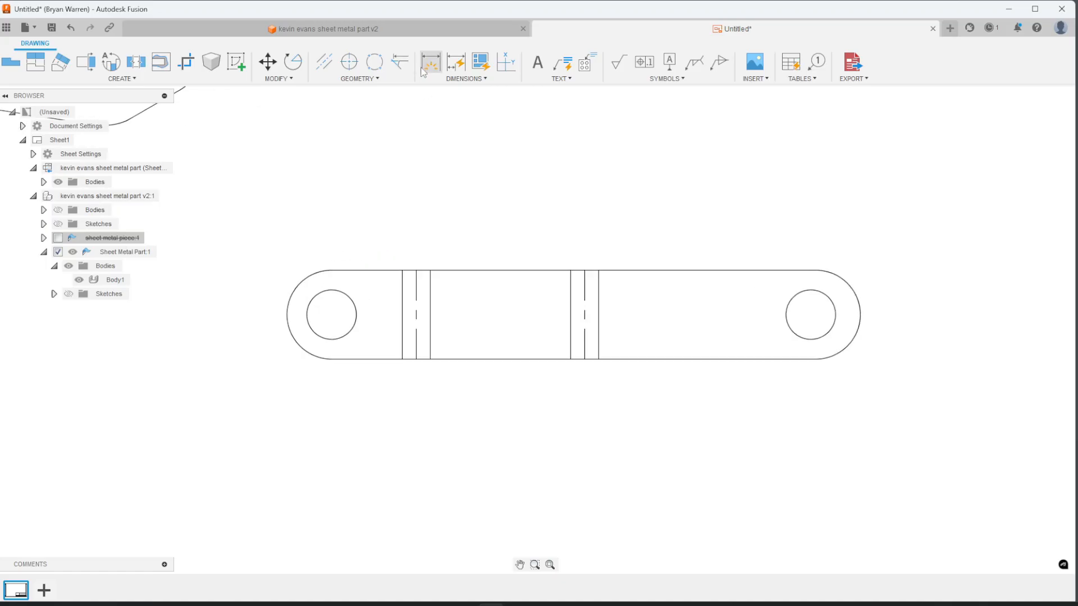
{"action": "left_click", "coordinate": [418, 316]}
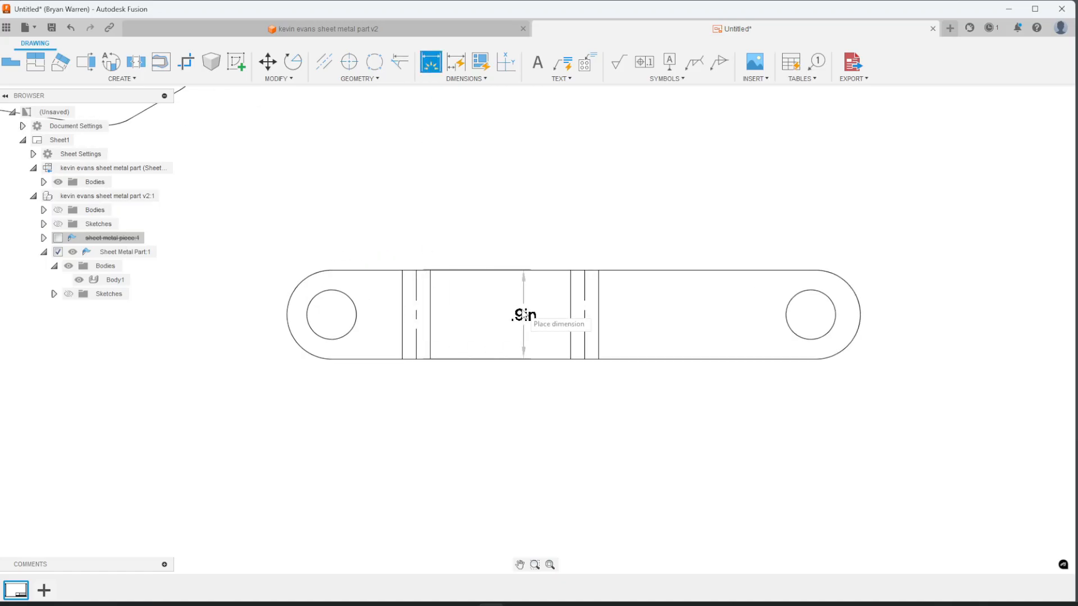
{"action": "left_click", "coordinate": [585, 315]}
{"action": "left_click", "coordinate": [539, 417]}
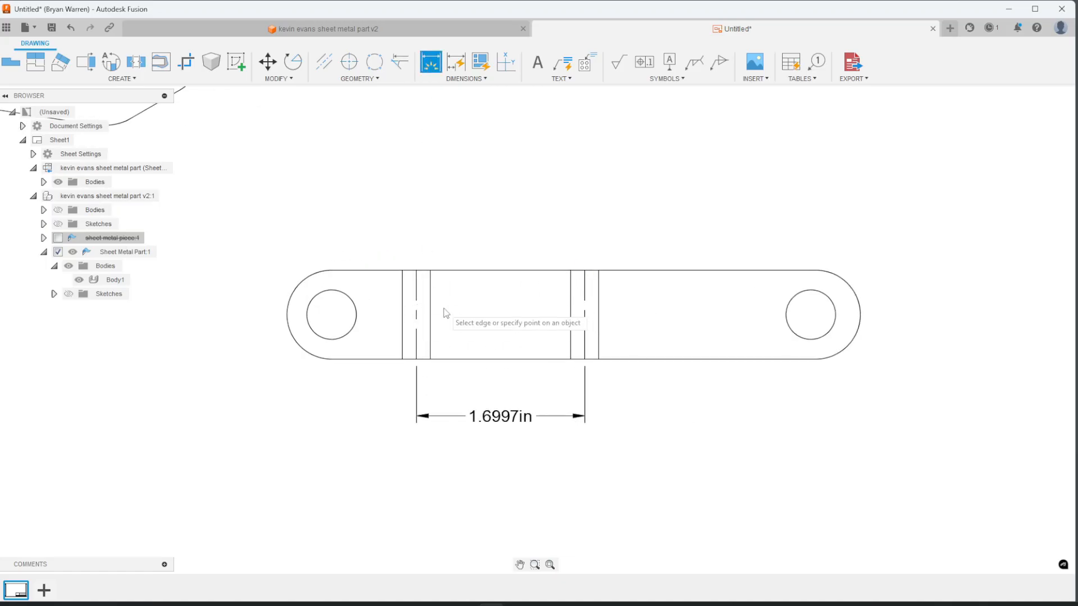
{"action": "left_click", "coordinate": [286, 316]}
{"action": "left_click", "coordinate": [281, 383]}
Dimension the distance from each rounded end of the flat pattern to its nearest bend centreline, placing both dimensions above the view.
{"action": "left_click", "coordinate": [466, 78]}
{"action": "left_click", "coordinate": [461, 138]}
{"action": "left_click", "coordinate": [418, 322]}
{"action": "left_click", "coordinate": [288, 315]}
{"action": "left_click", "coordinate": [328, 216]}
{"action": "left_click", "coordinate": [860, 314]}
{"action": "left_click", "coordinate": [586, 316]}
{"action": "left_click", "coordinate": [596, 234]}
Dimension the flat pattern's overall length between its rounded ends, placed below the other dimensions.
{"action": "left_click", "coordinate": [859, 314]}
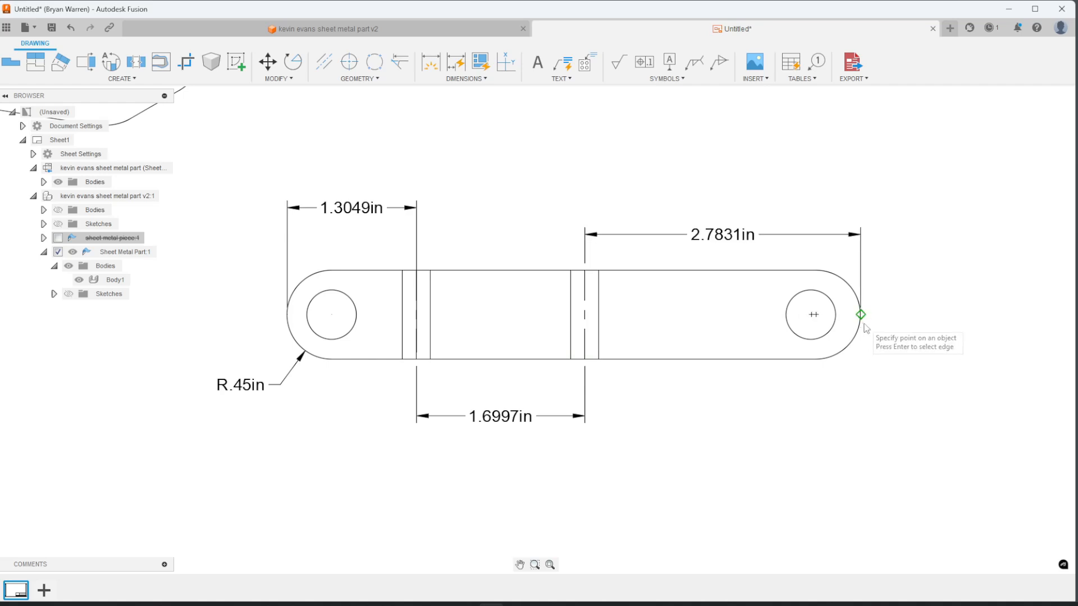
{"action": "left_click", "coordinate": [288, 314]}
{"action": "left_click", "coordinate": [533, 495]}
Add a leader note reading "fold here" above the flat pattern, pointing to the right-hand bend centreline.
{"action": "scroll", "coordinate": [534, 436], "scroll_direction": "down", "scroll_amount": 2}
{"action": "left_click", "coordinate": [561, 79]}
{"action": "left_click", "coordinate": [562, 114]}
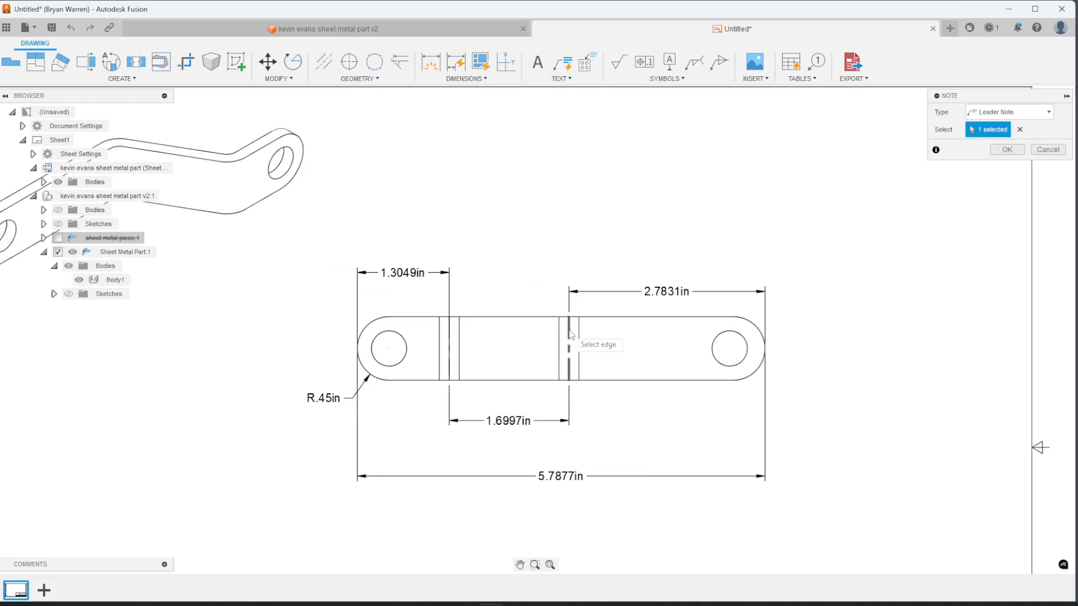
{"action": "left_click", "coordinate": [526, 236]}
{"action": "type", "text": "fold here"}
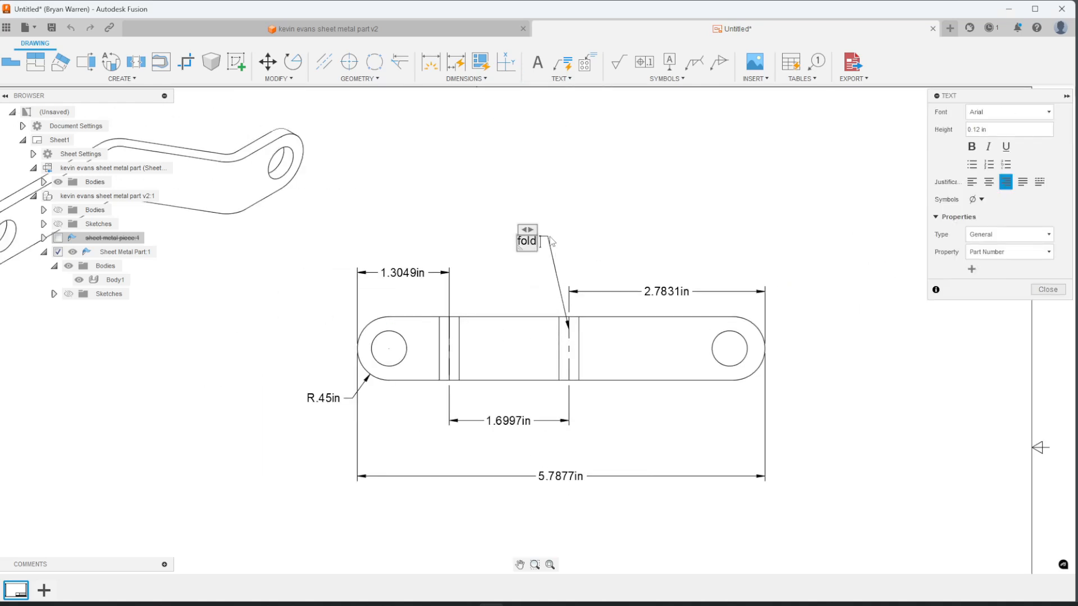